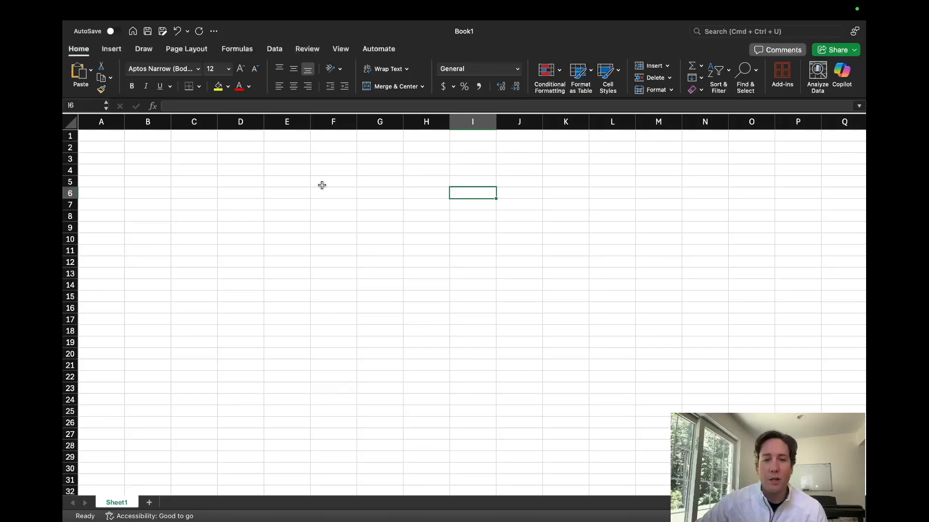
# - Label E2 "Principal" and enter 250000 in F2, formatted as Accounting currency
pyautogui.click(300, 150)
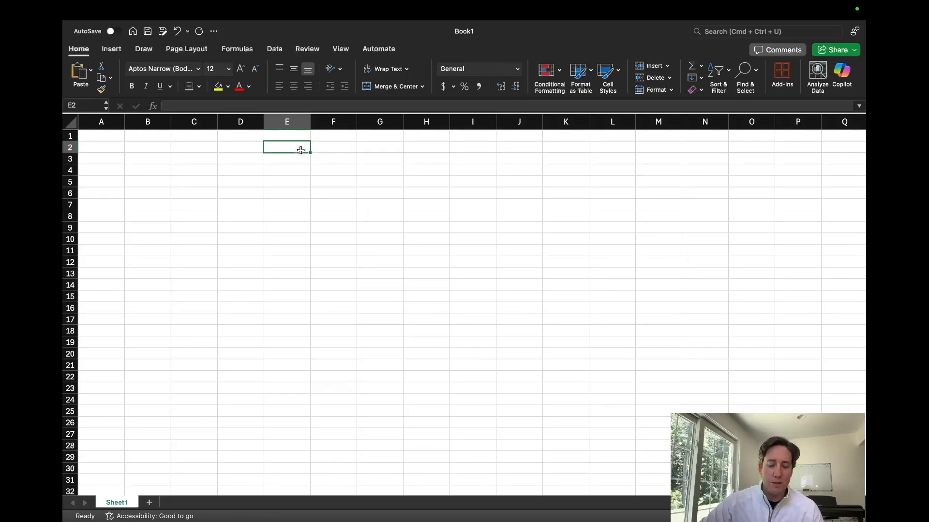
pyautogui.write('Prin')
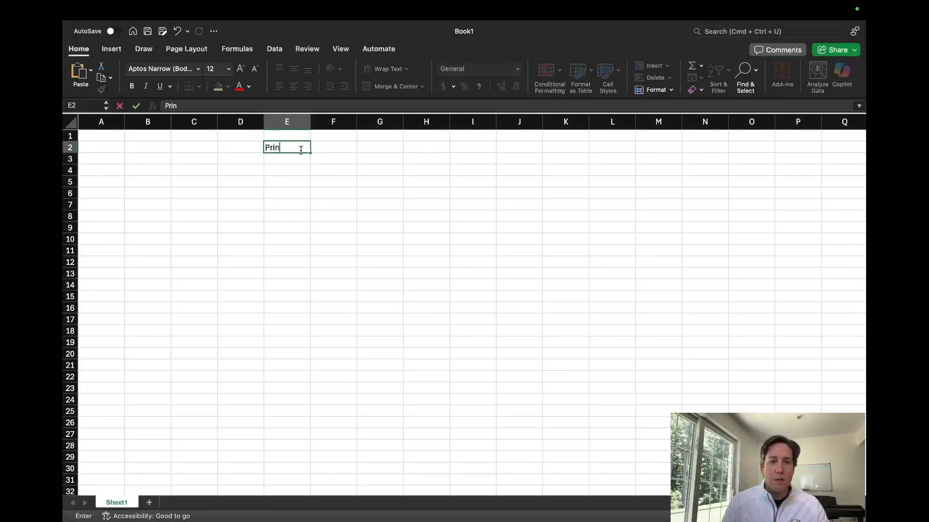
pyautogui.write('cipal')
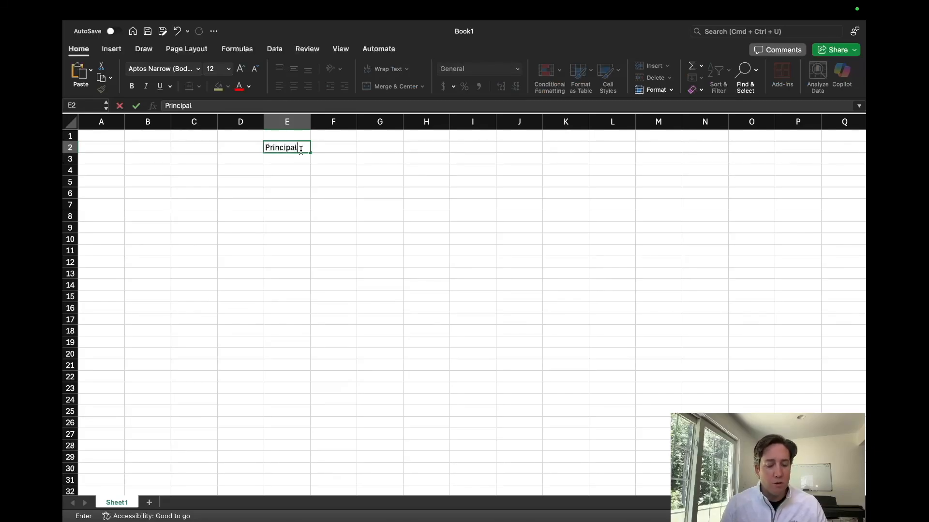
pyautogui.press('Tab')
pyautogui.write('250000')
pyautogui.click(301, 150)
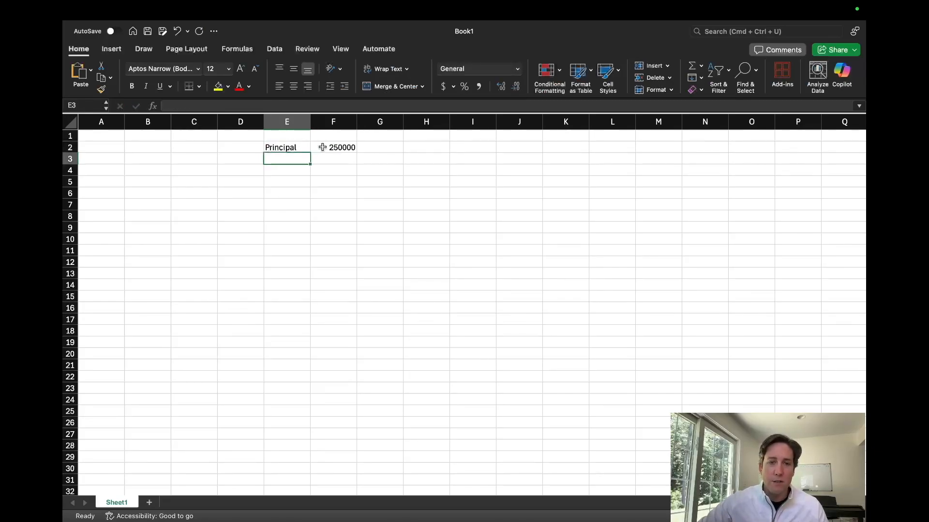
pyautogui.click(338, 151)
pyautogui.click(443, 86)
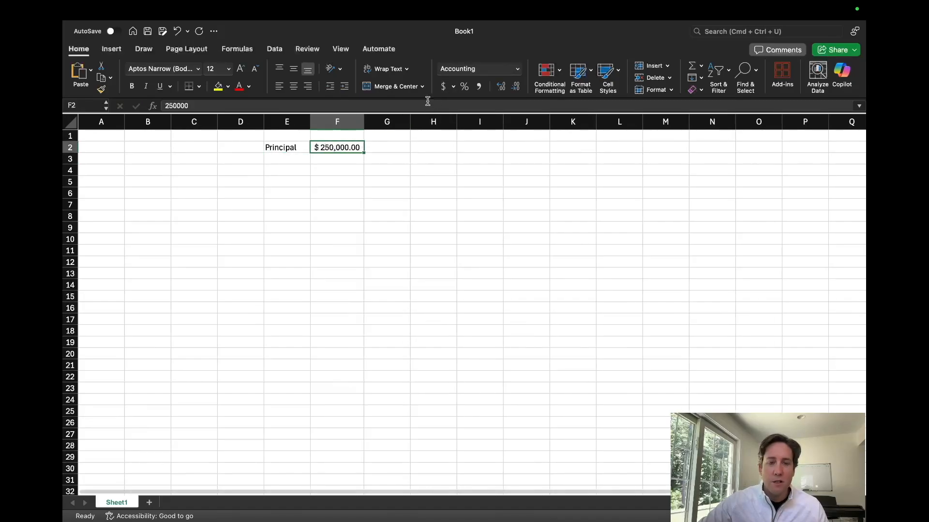
# - Label E3 "Interest rate" and enter 5.5 in F3
pyautogui.click(293, 157)
pyautogui.write('In')
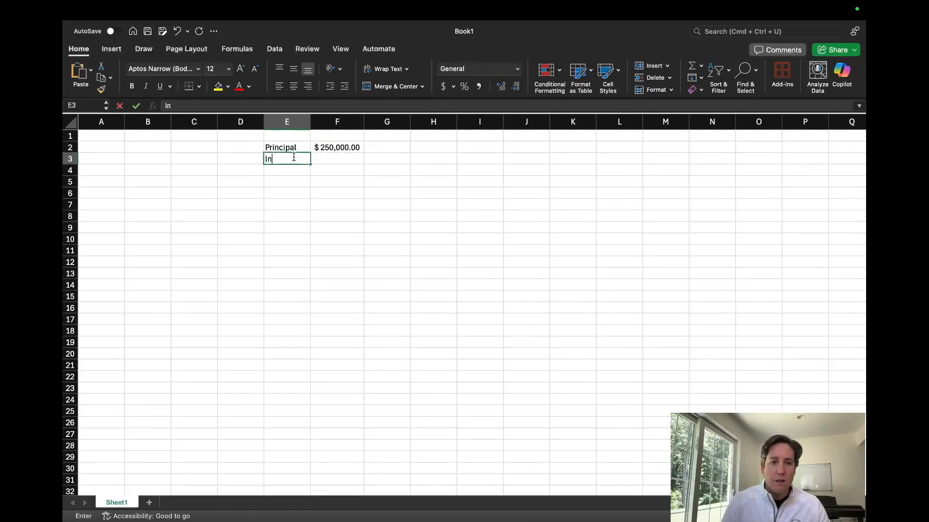
pyautogui.write('terest rate')
pyautogui.press('Tab')
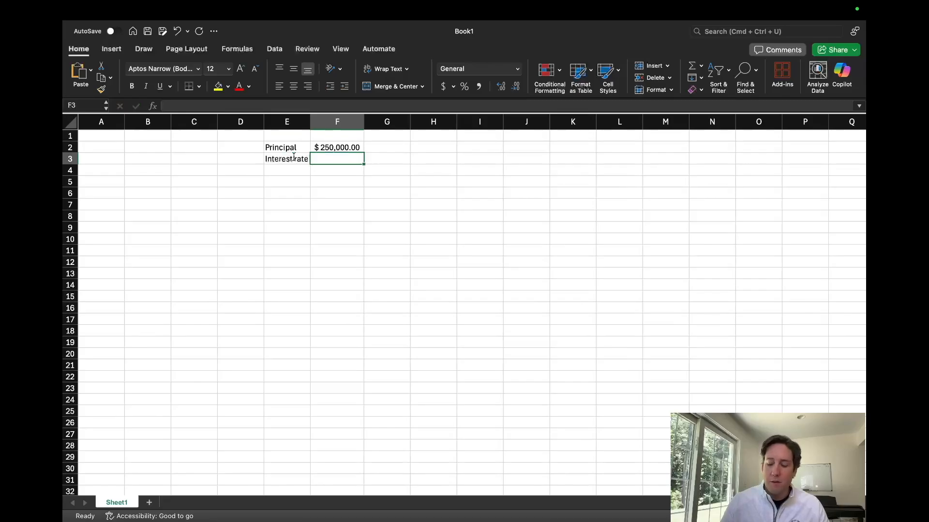
pyautogui.write('5.5')
pyautogui.press('Tab')
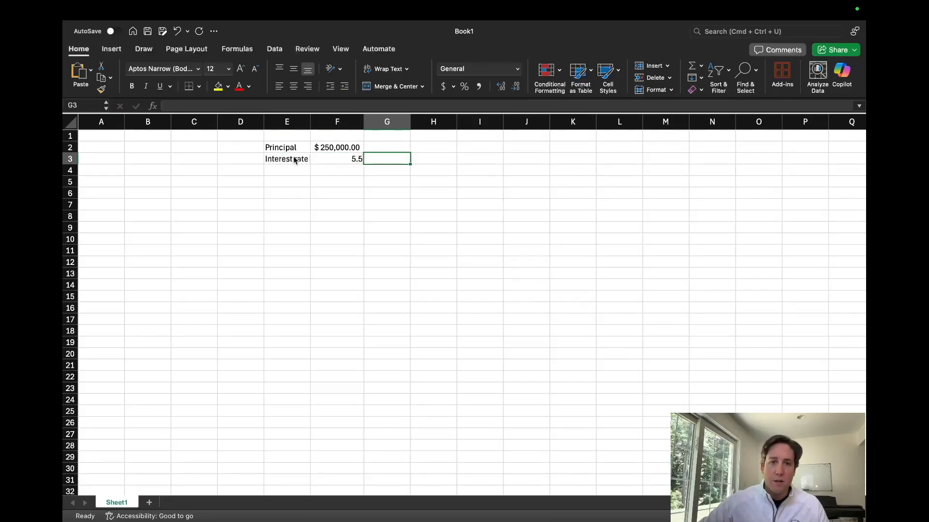
# - Replace the interest rate in F3 with .055 and format it as a percentage with one decimal place
pyautogui.click(337, 157)
pyautogui.write('.055')
pyautogui.press('Tab')
pyautogui.click(338, 160)
pyautogui.click(464, 86)
pyautogui.click(501, 86)
# - Label E4 "Term" and enter 60 in F4
pyautogui.click(300, 170)
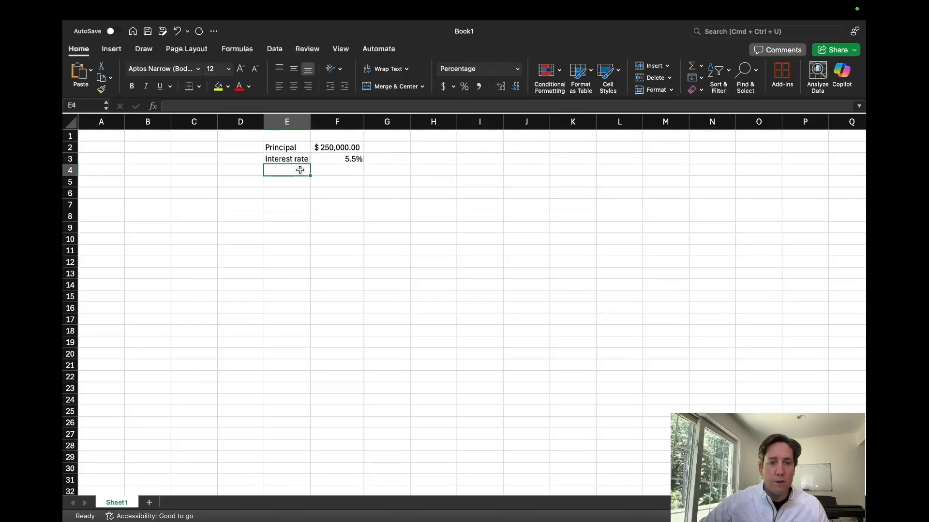
pyautogui.write('Term')
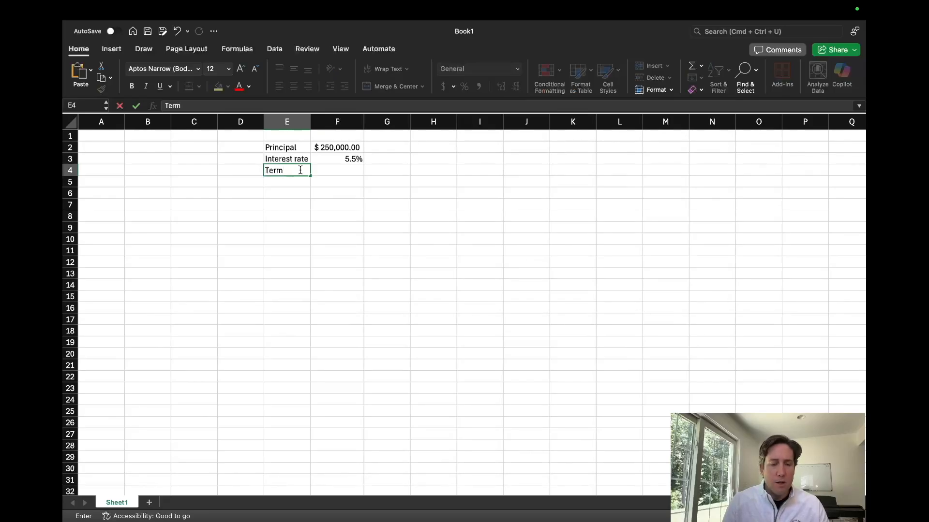
pyautogui.press('Tab')
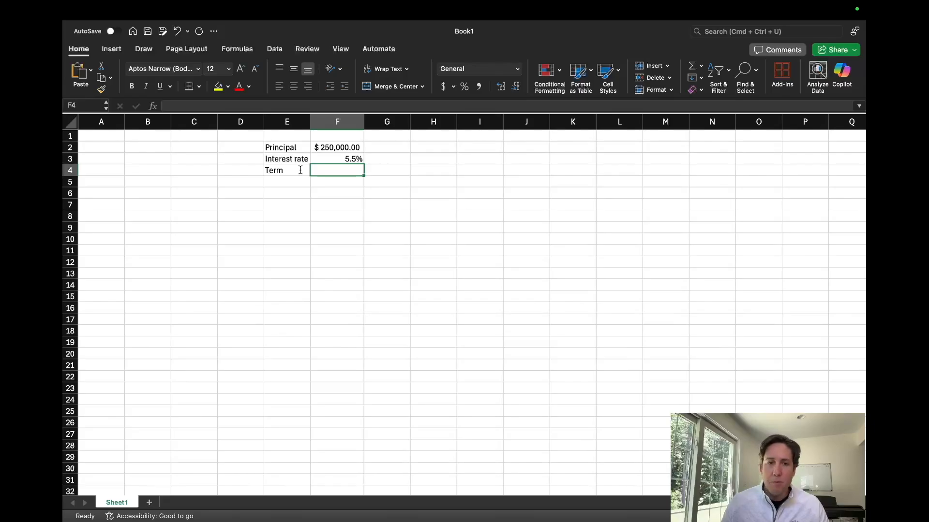
pyautogui.write('60')
pyautogui.press('Tab')
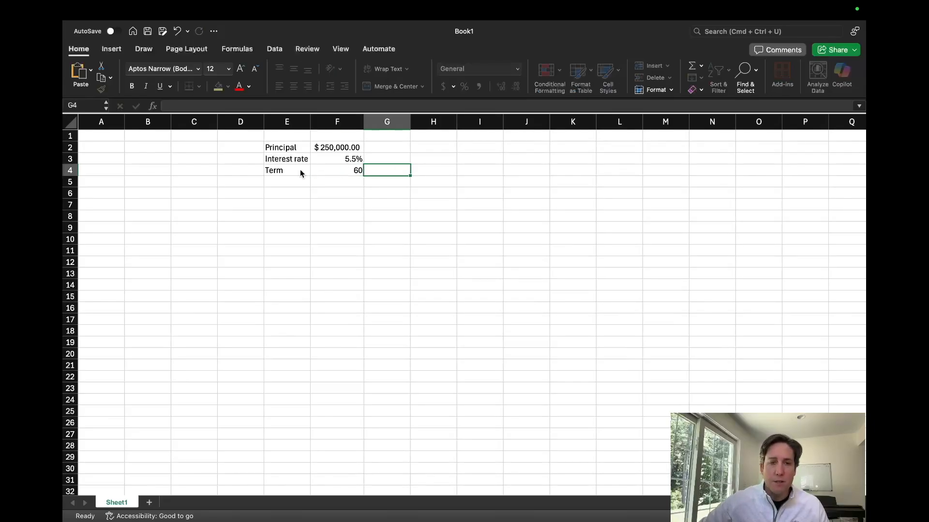
# - Extend the E4 label to "Term (months)" and widen column E to fit the text
pyautogui.doubleClick(298, 170)
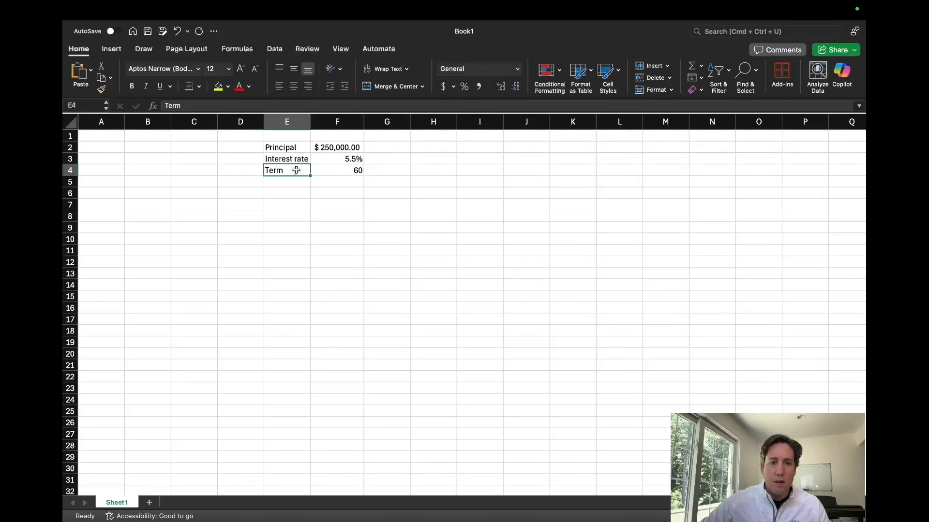
pyautogui.write('(month')
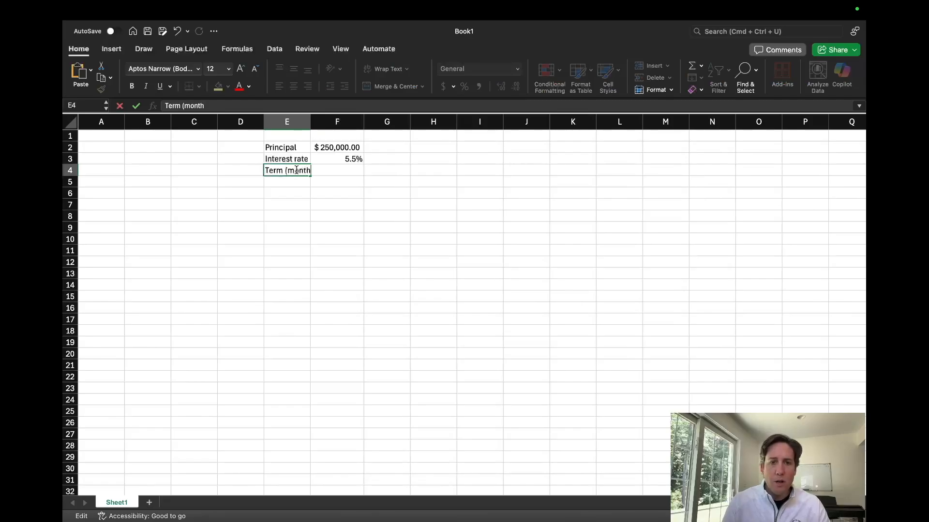
pyautogui.write('s)')
pyautogui.press('Tab')
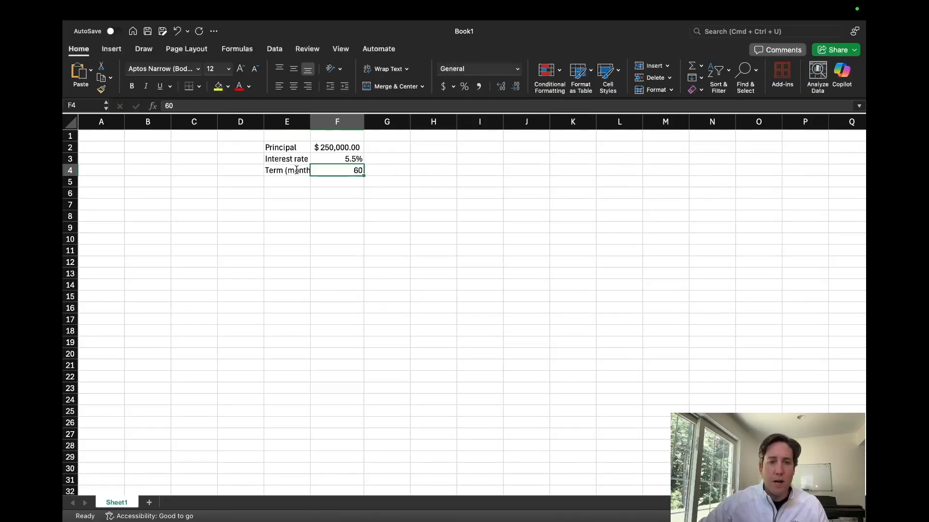
pyautogui.moveTo(310, 123); pyautogui.dragTo(327, 122)
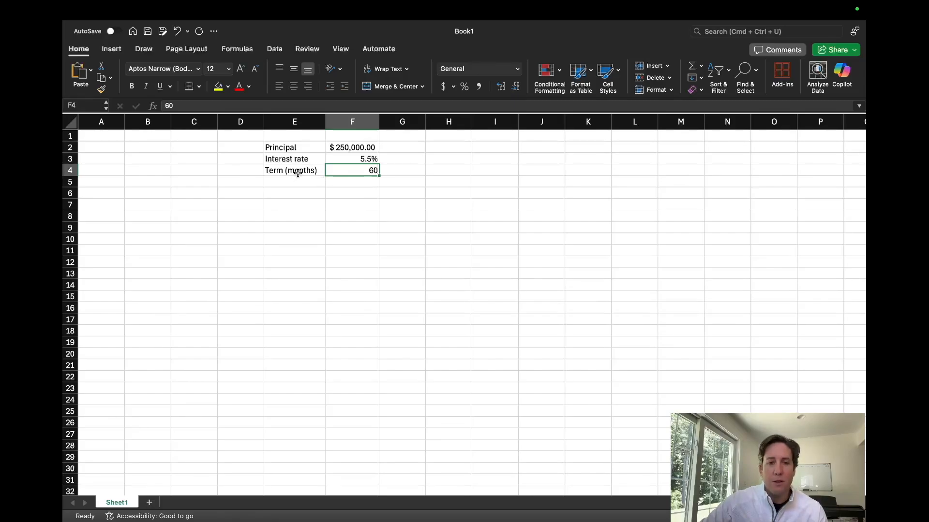
# - Enter the loan payment formula =-pmt(F3/12,F4,F2) in E5
pyautogui.click(307, 180)
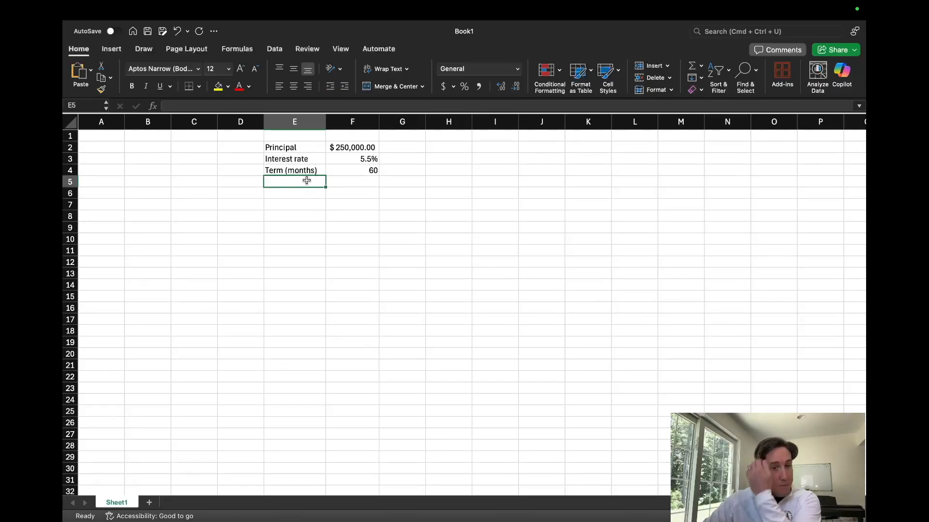
pyautogui.write('=')
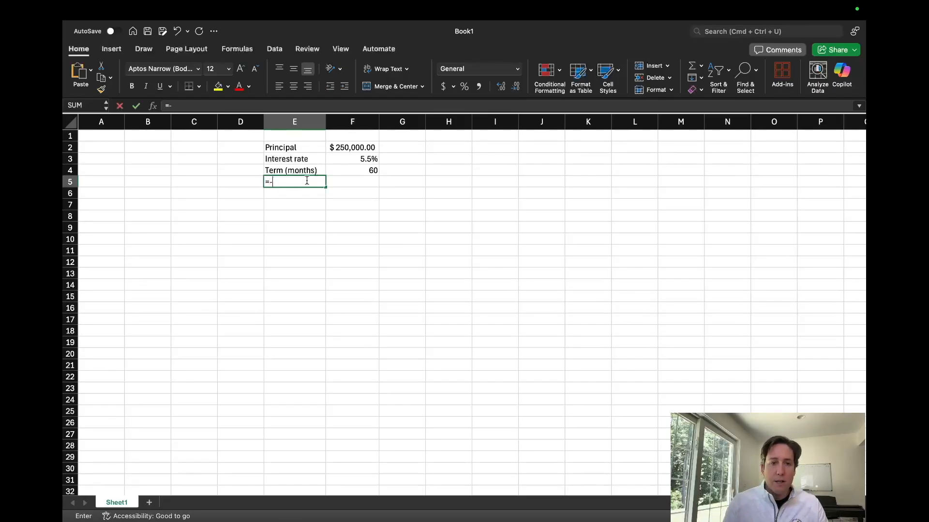
pyautogui.write('-pmt')
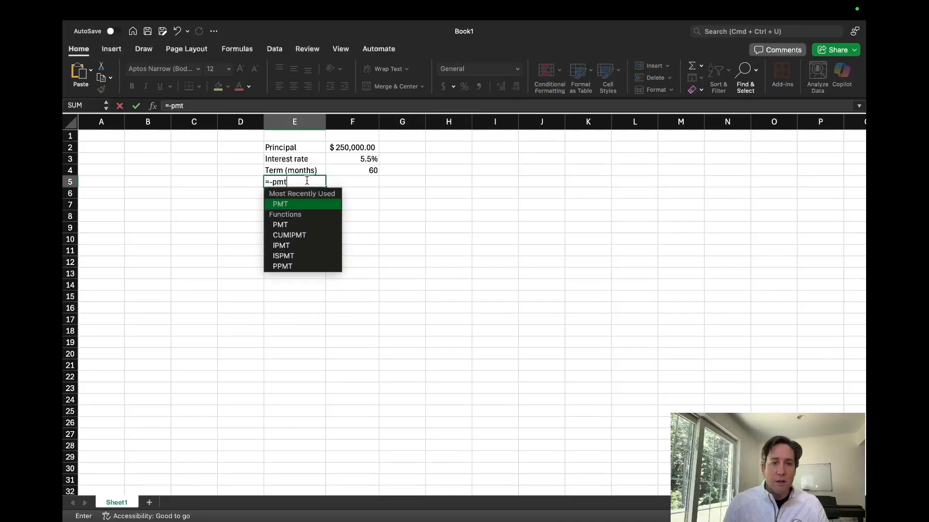
pyautogui.write('(')
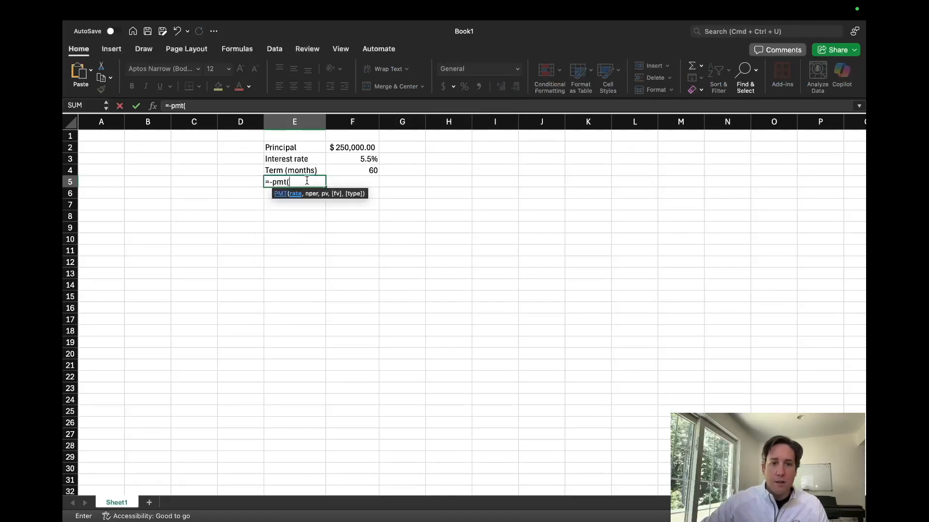
pyautogui.click(344, 158)
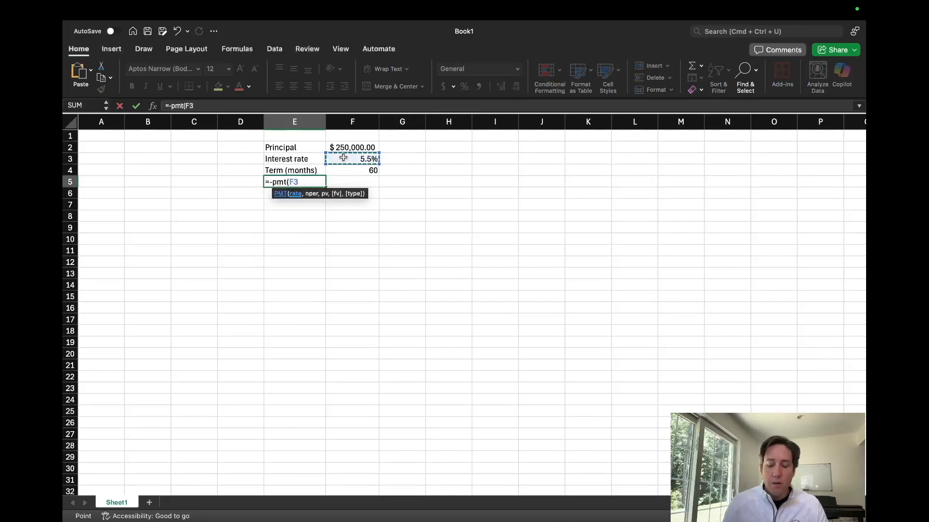
pyautogui.write('/12')
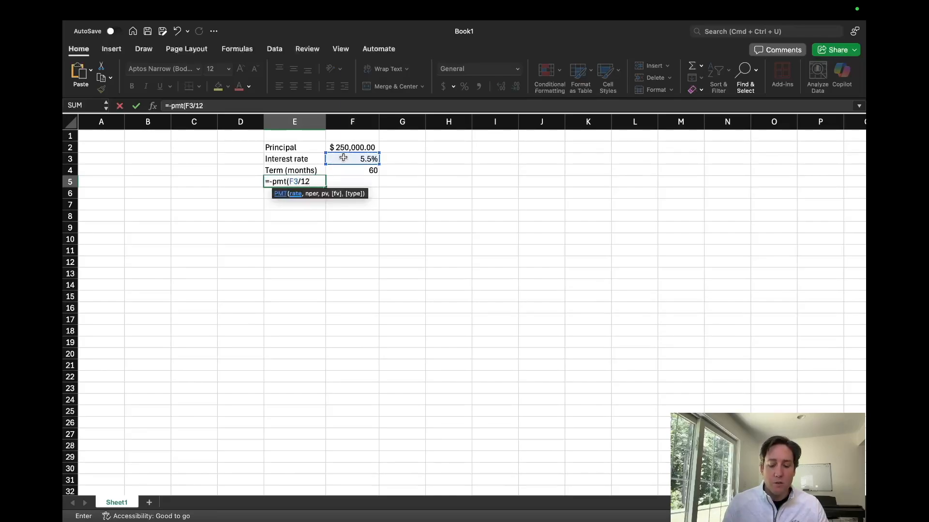
pyautogui.write(',')
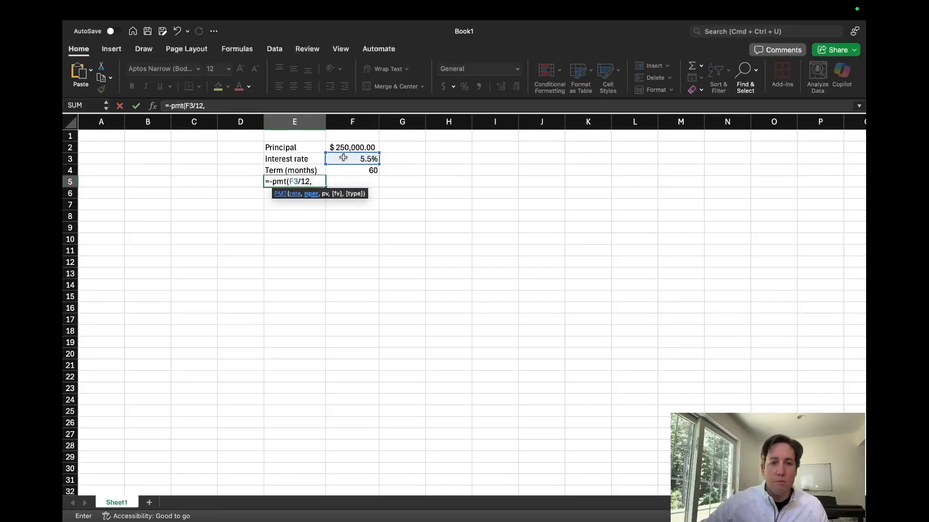
pyautogui.click(347, 169)
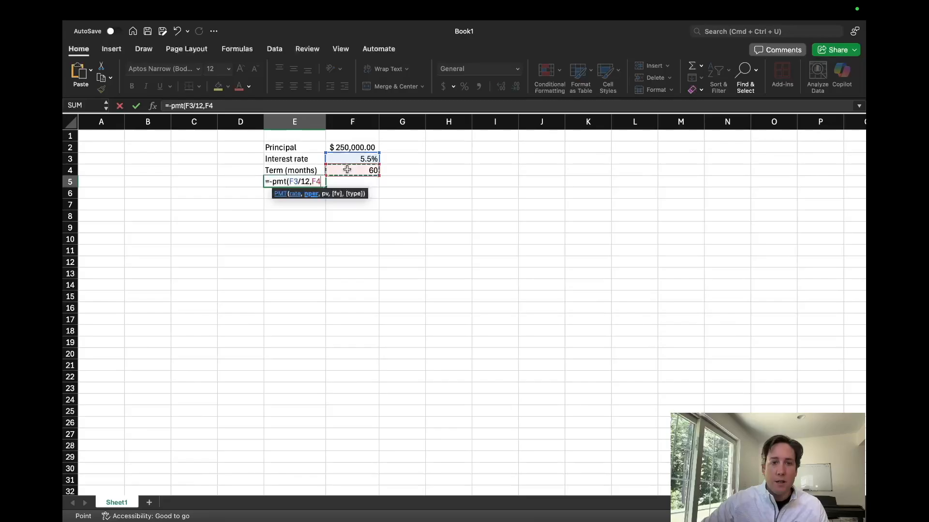
pyautogui.write(',')
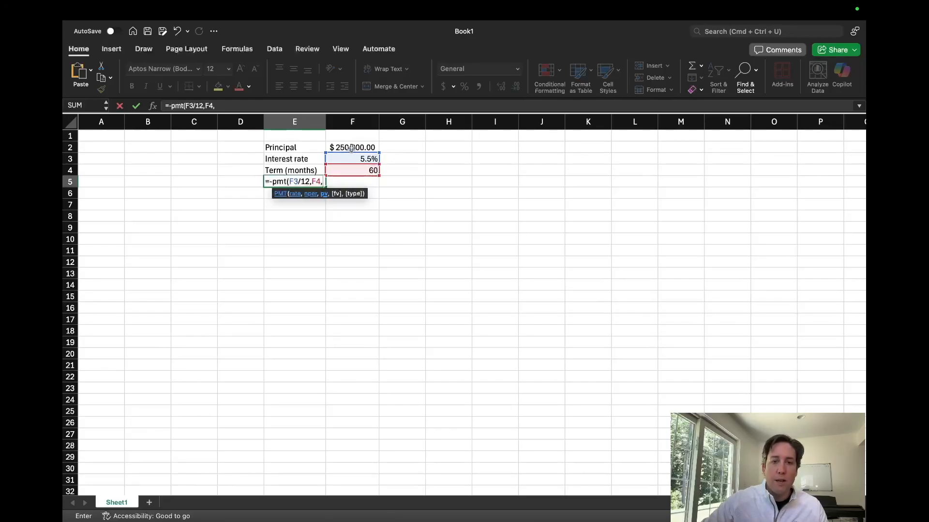
pyautogui.click(354, 147)
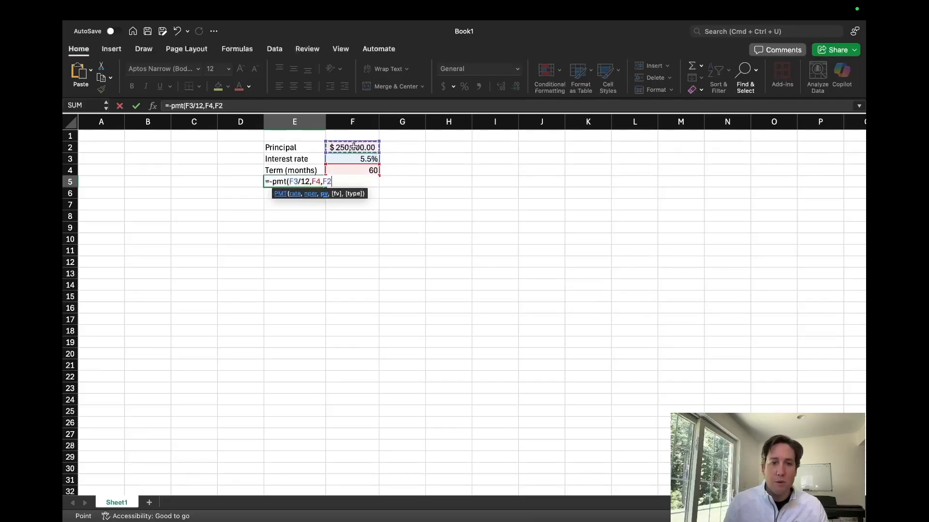
pyautogui.write(')')
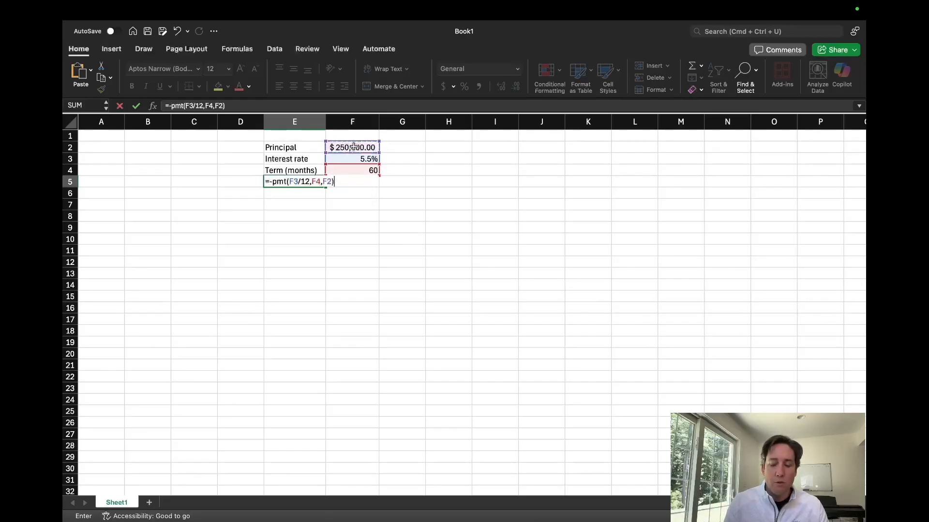
pyautogui.press('Return')
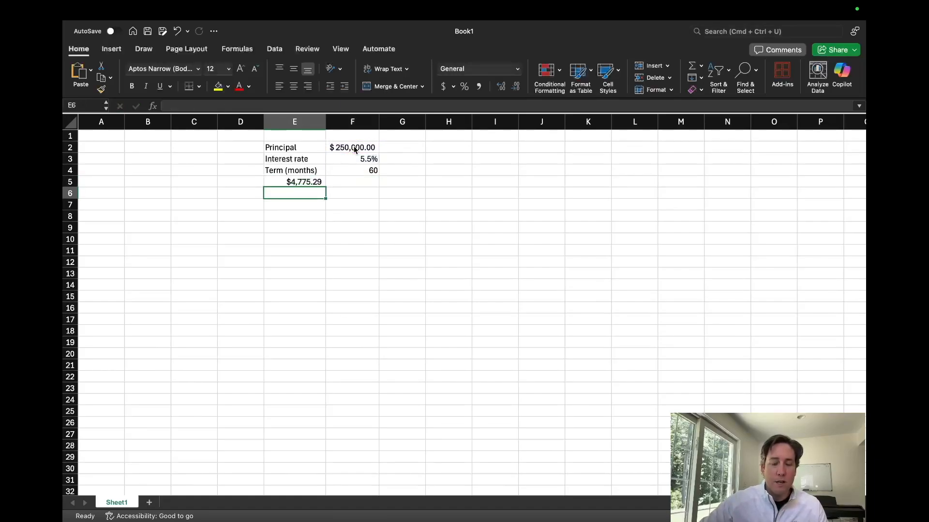
# - Move the payment formula from E5 to F5 and label E5 "Payment"
pyautogui.click(309, 185)
pyautogui.moveTo(308, 186); pyautogui.dragTo(353, 194)
pyautogui.click(307, 183)
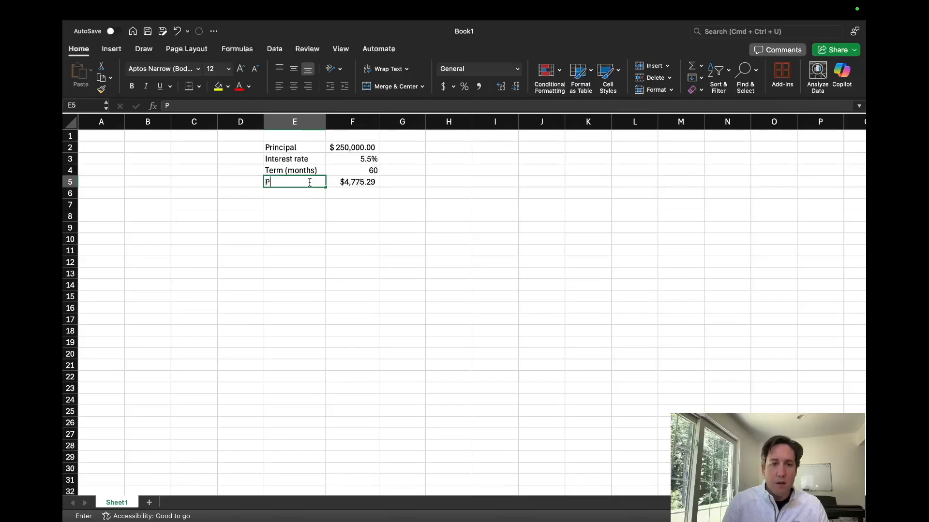
pyautogui.write('Payment')
pyautogui.press('Return')
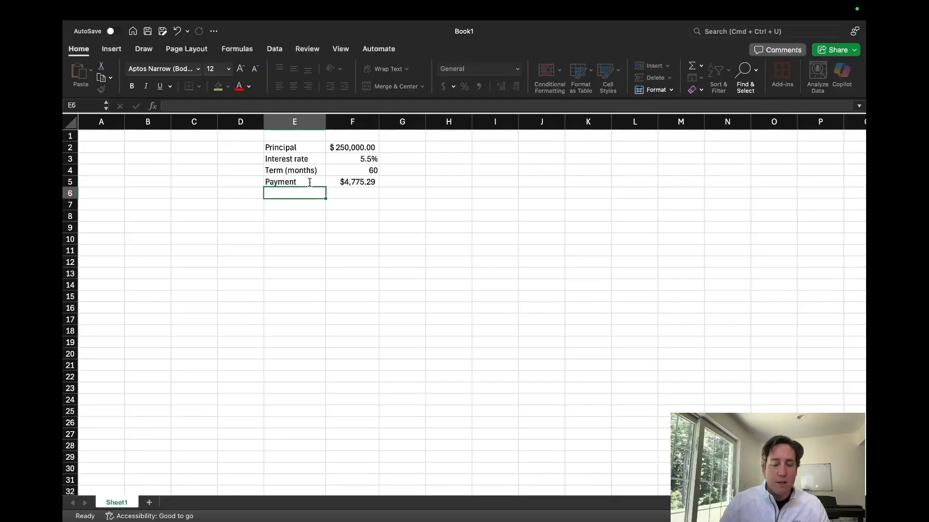
pyautogui.click(349, 187)
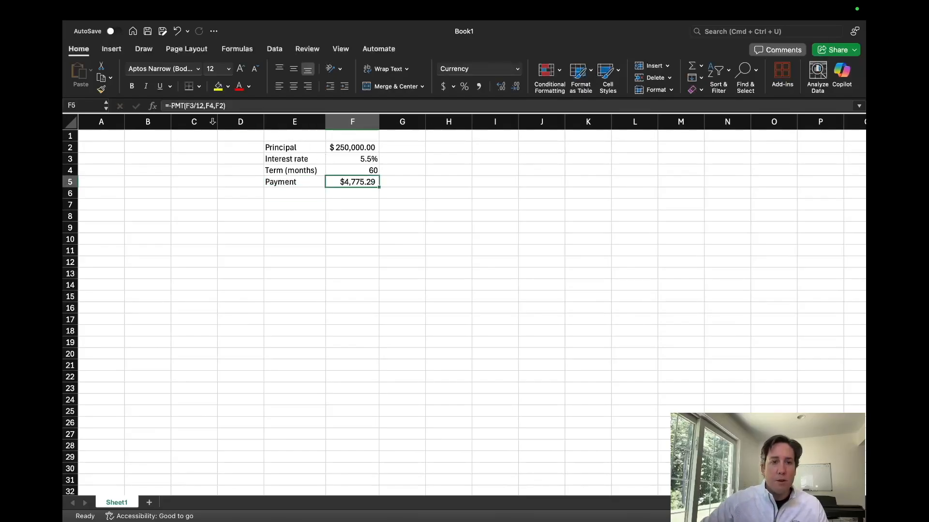
# - Enter 1 in D8 and fill it down to D63 as a consecutive number series
pyautogui.click(279, 202)
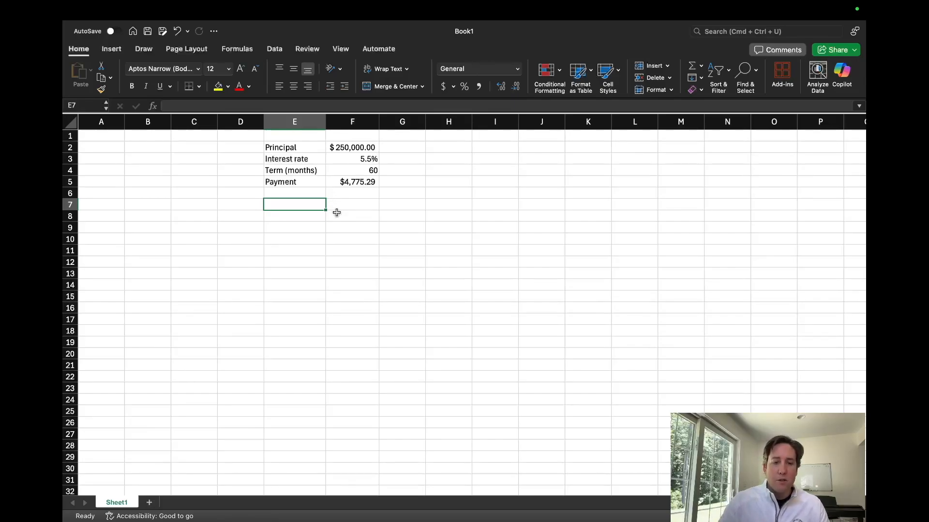
pyautogui.click(266, 215)
pyautogui.click(251, 217)
pyautogui.write('1')
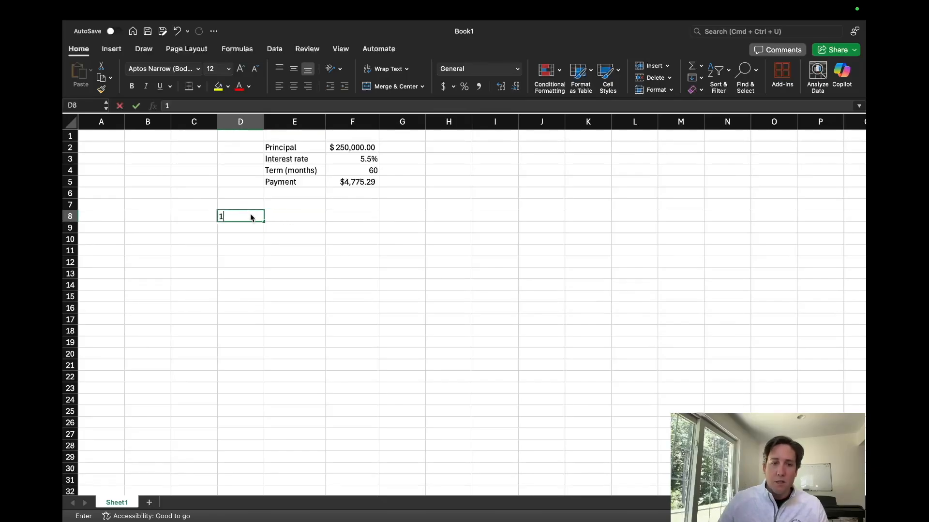
pyautogui.press('Return')
pyautogui.click(260, 216)
pyautogui.moveTo(264, 222); pyautogui.dragTo(258, 446)
pyautogui.click(257, 446)
pyautogui.click(268, 448)
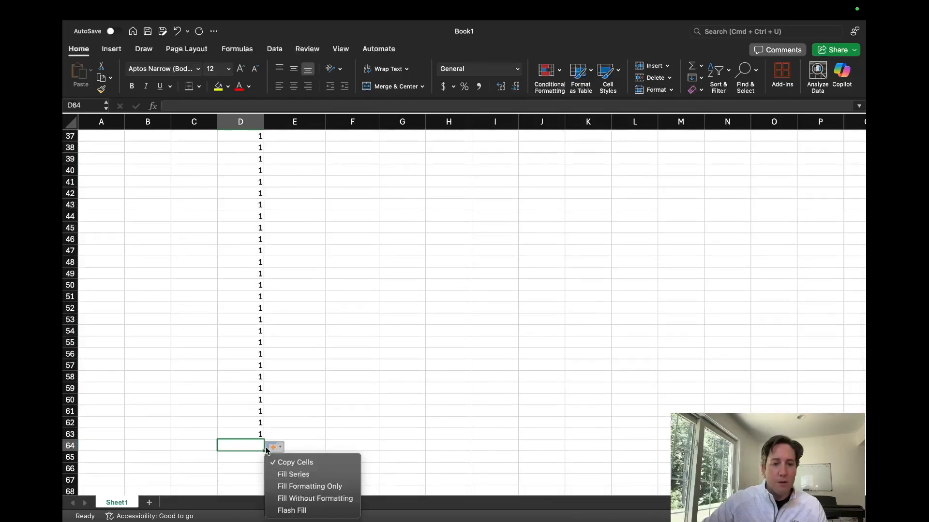
pyautogui.click(284, 474)
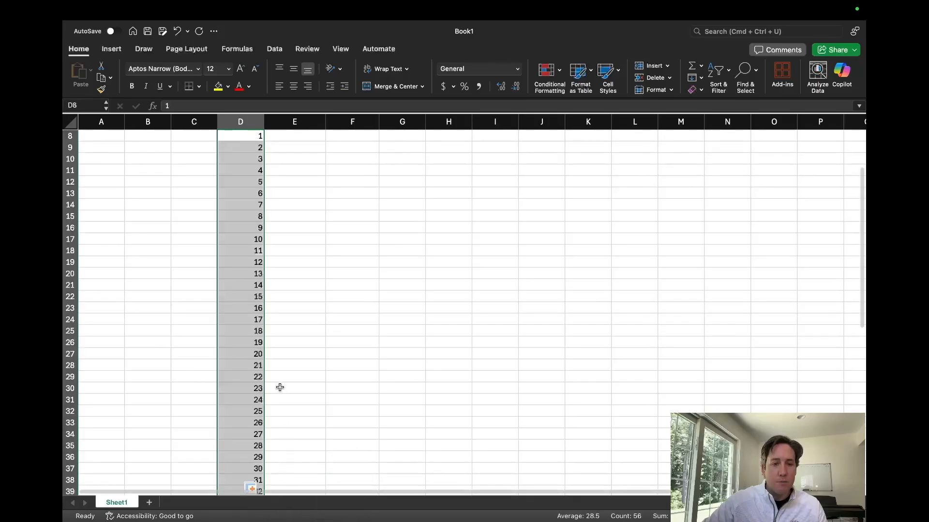
# - Extend the number series in column D from D63 to D66 with Fill Series, and enter 60 in D67
pyautogui.scroll(-15, 280, 387)
pyautogui.click(262, 276)
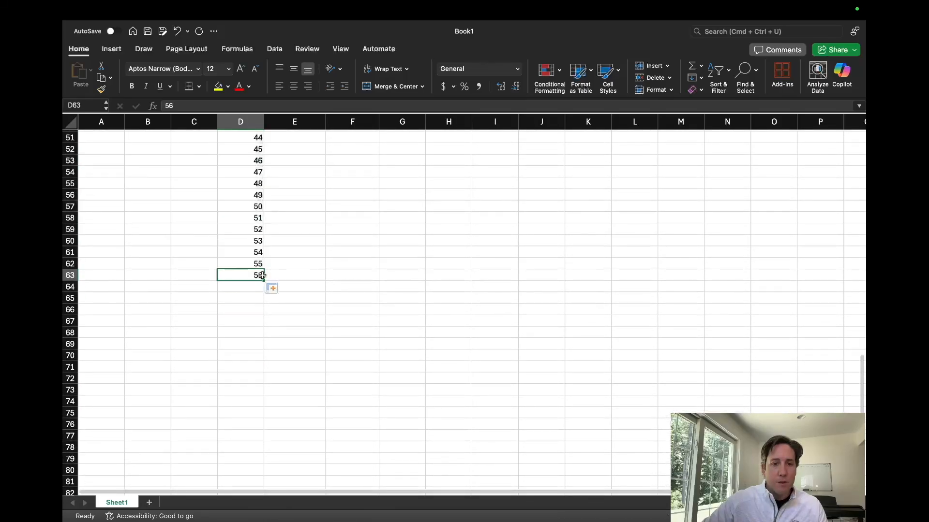
pyautogui.moveTo(263, 278); pyautogui.dragTo(264, 314)
pyautogui.click(269, 324)
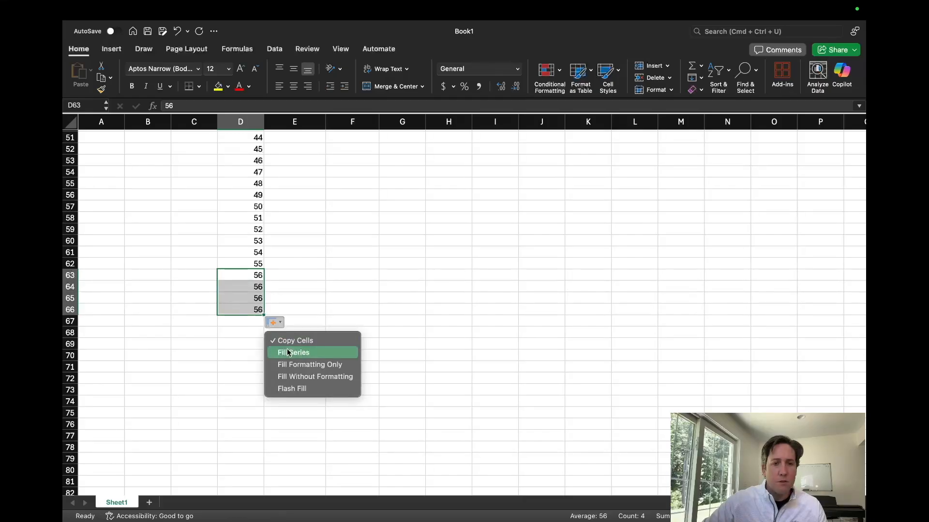
pyautogui.click(291, 350)
pyautogui.click(276, 310)
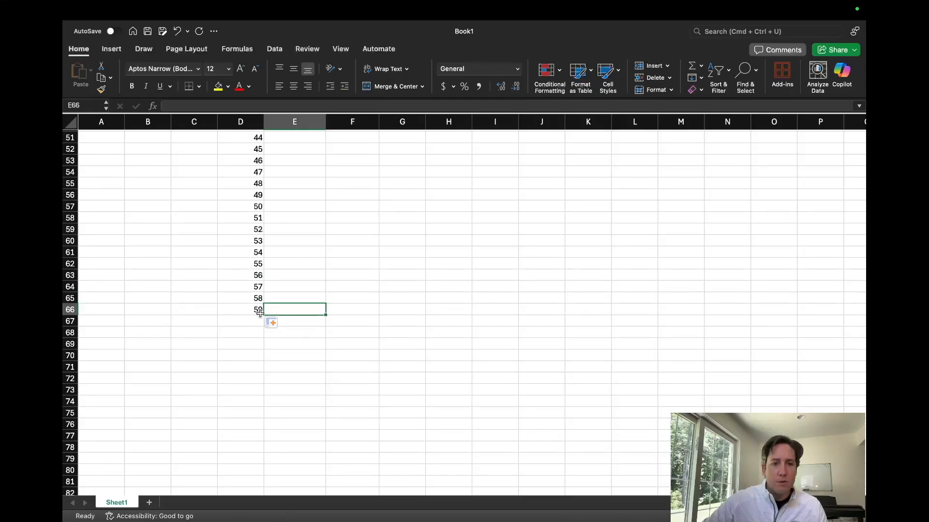
pyautogui.click(253, 320)
pyautogui.write('60')
pyautogui.press('Return')
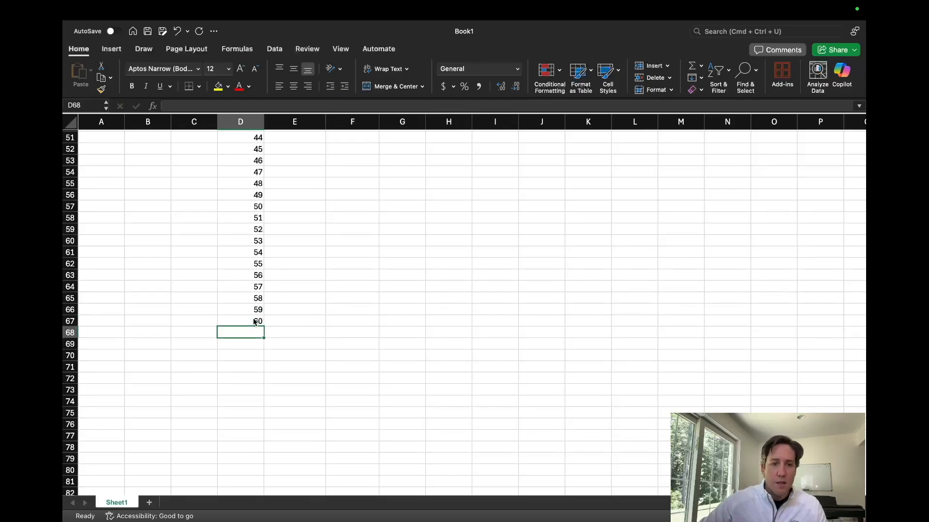
# - Enter the schedule headers Beginning, Payment, Principal, Interest and Ending across E7:I7
pyautogui.click(281, 276)
pyautogui.scroll(15, 354, 306)
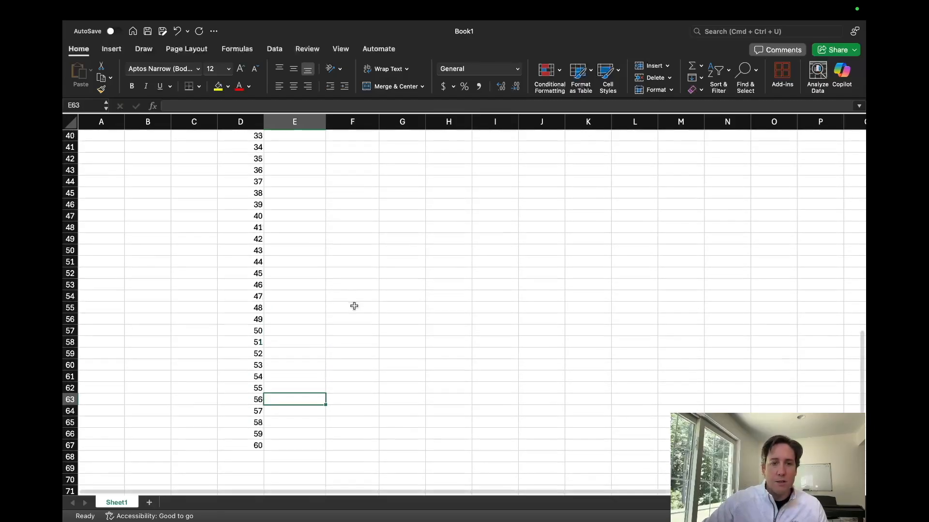
pyautogui.scroll(-1, 354, 306)
pyautogui.click(307, 196)
pyautogui.write('Pr')
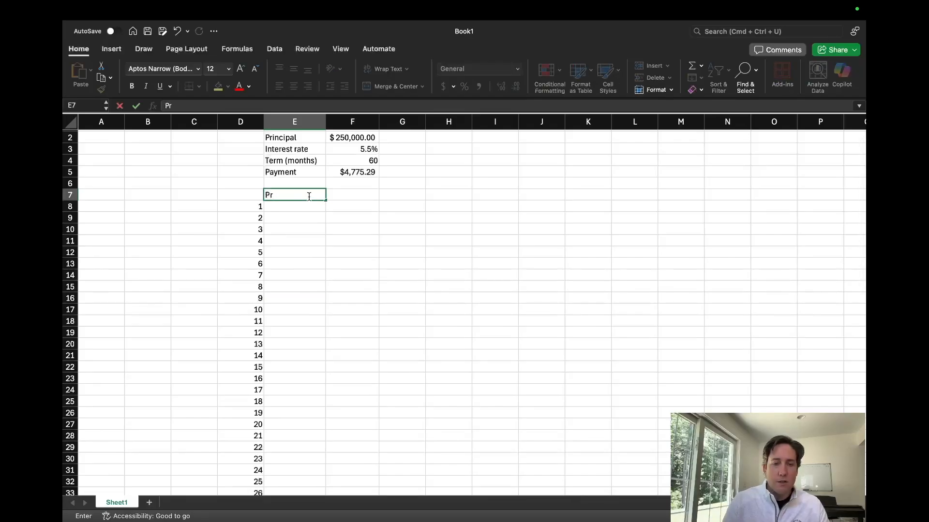
pyautogui.write('ginning')
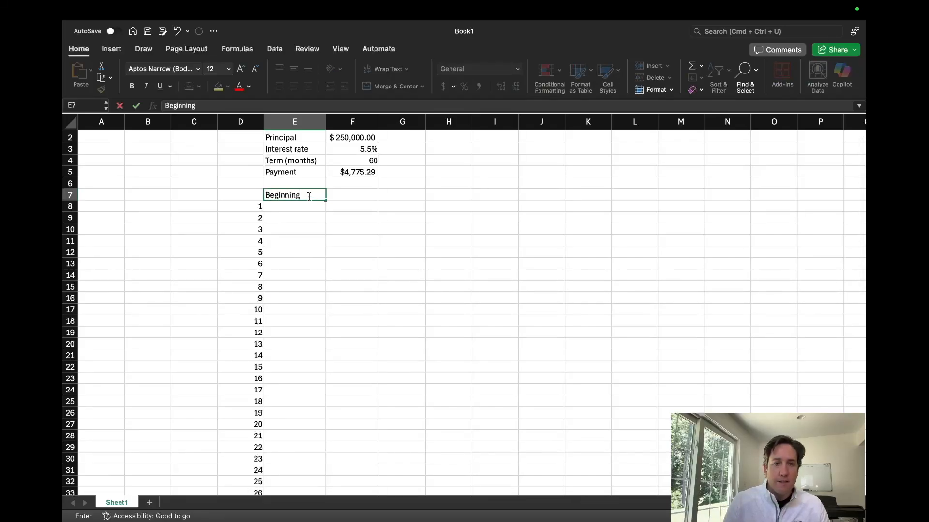
pyautogui.press('Tab')
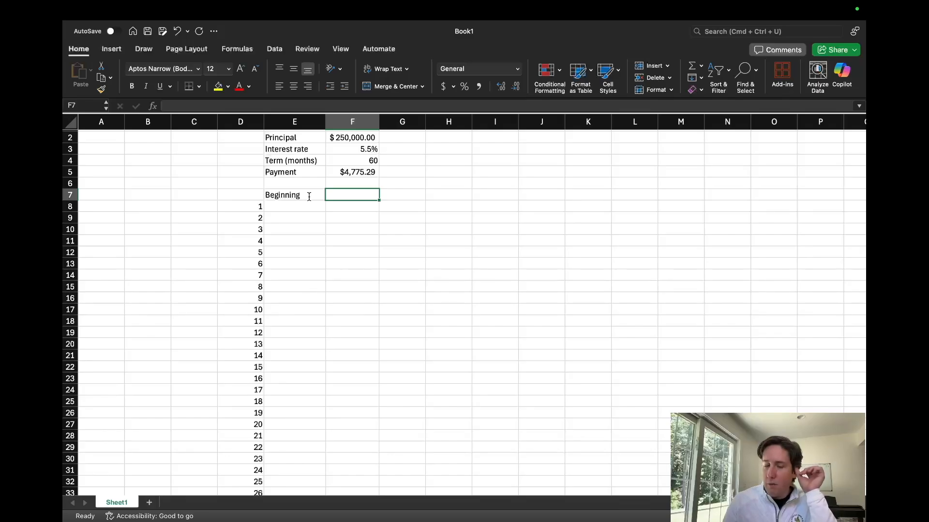
pyautogui.write('Payment')
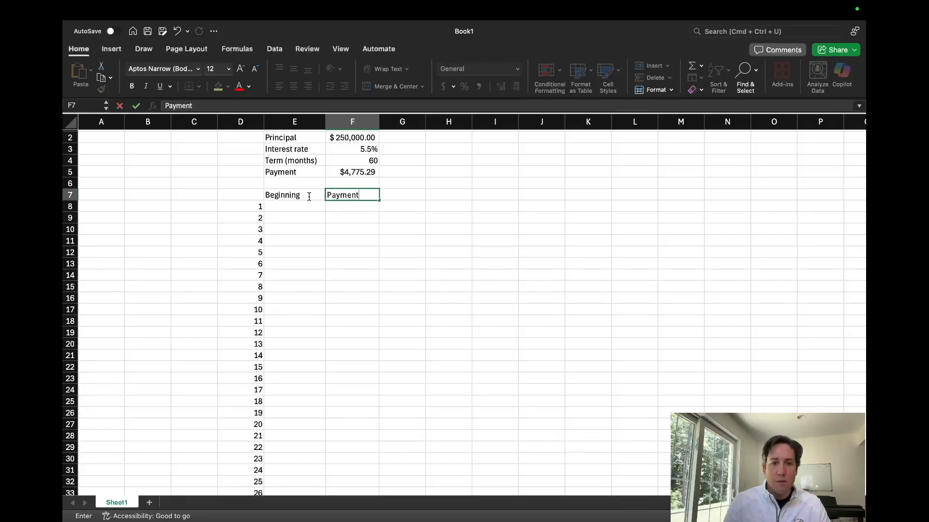
pyautogui.press('Tab')
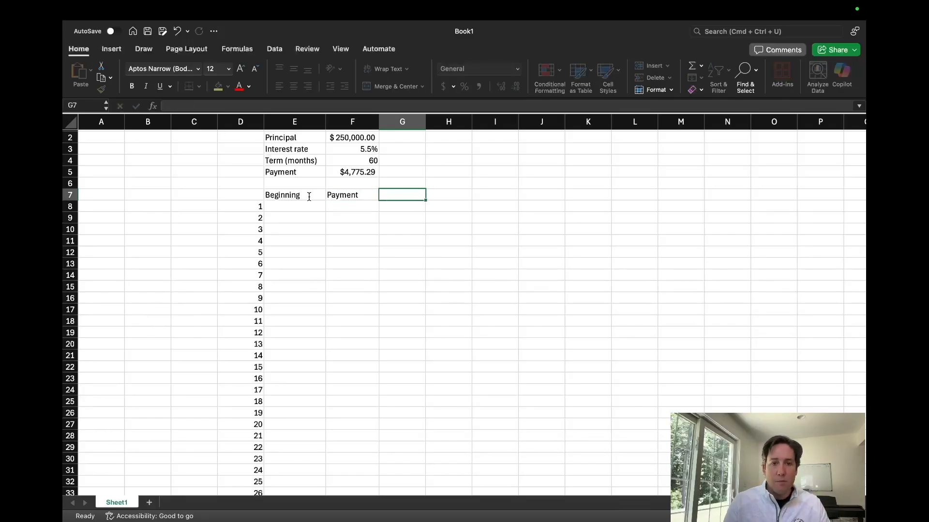
pyautogui.write('Principal')
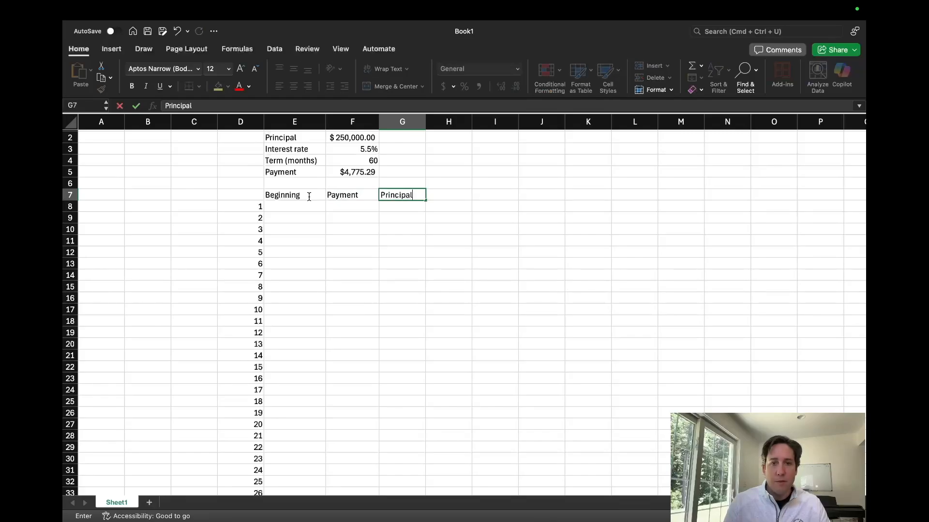
pyautogui.press('Tab')
pyautogui.write('Interest')
pyautogui.press('Tab')
pyautogui.write('Ending')
pyautogui.press('Return')
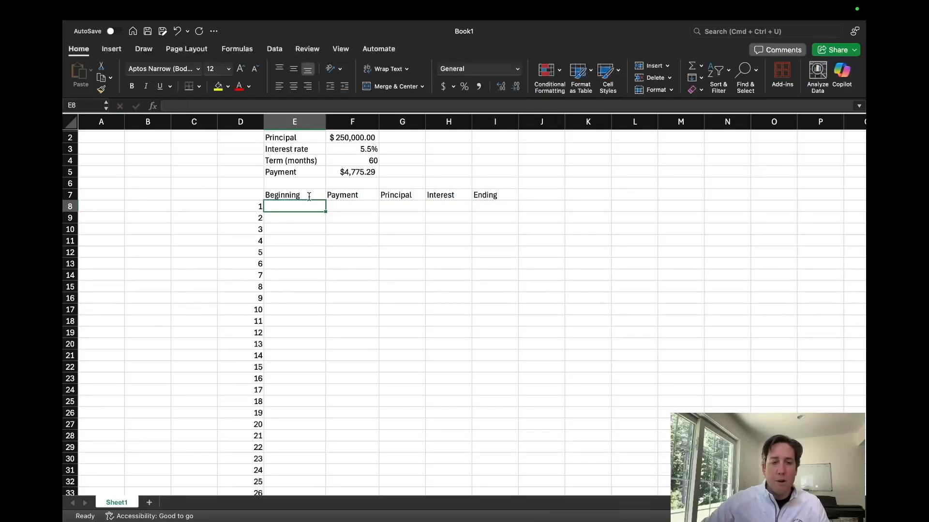
# - Link the first month's beginning balance in E8 to F2 and its payment in F8 to F5
pyautogui.write('=')
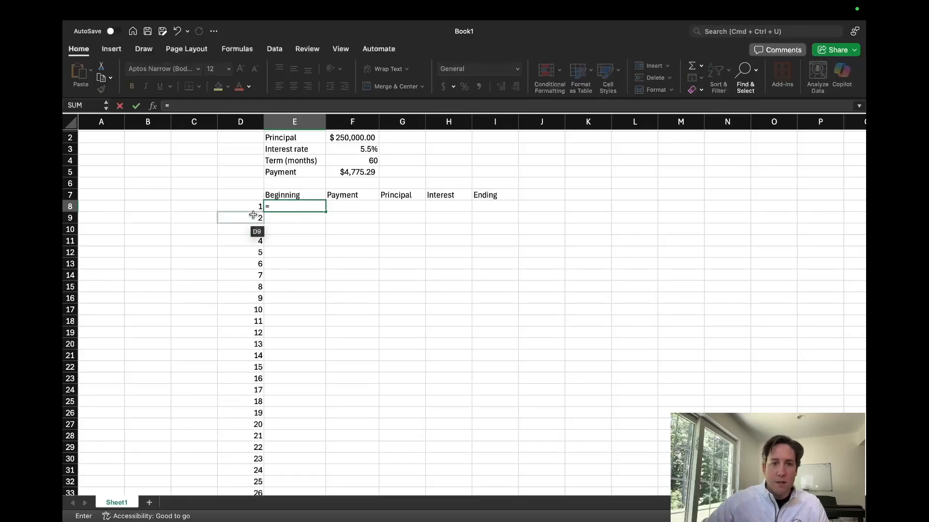
pyautogui.scroll(1, 325, 176)
pyautogui.click(345, 147)
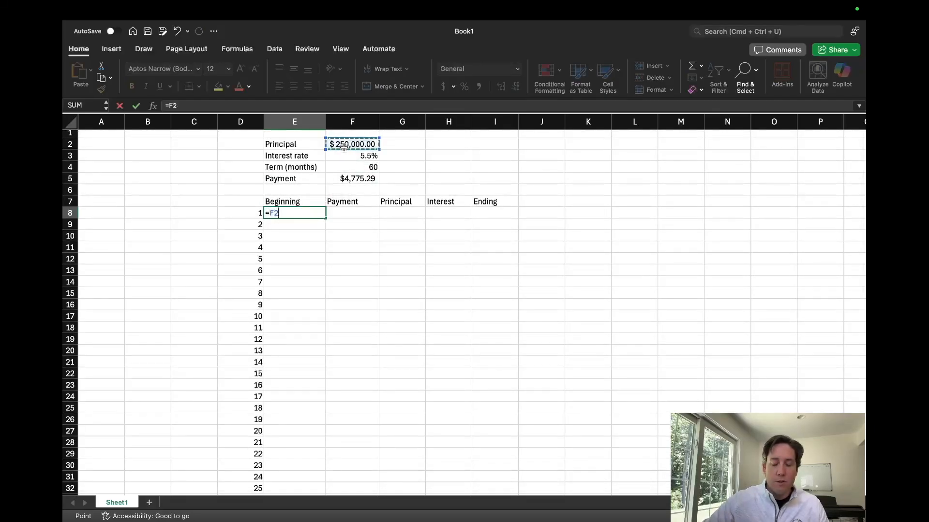
pyautogui.press('Return')
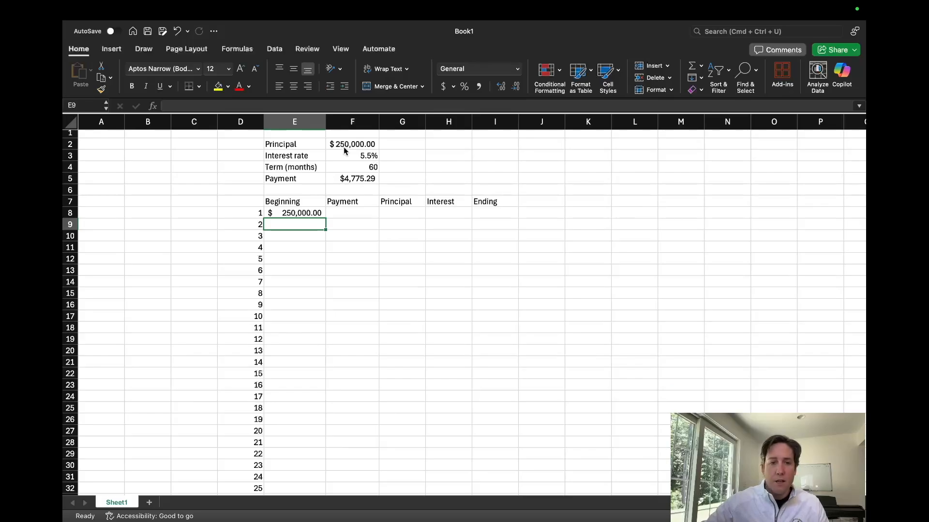
pyautogui.click(355, 215)
pyautogui.write('=')
pyautogui.click(366, 178)
pyautogui.press('Return')
# - Enter =F8 in F9 and fill it down the Payment column to F67
pyautogui.write('=')
pyautogui.click(363, 213)
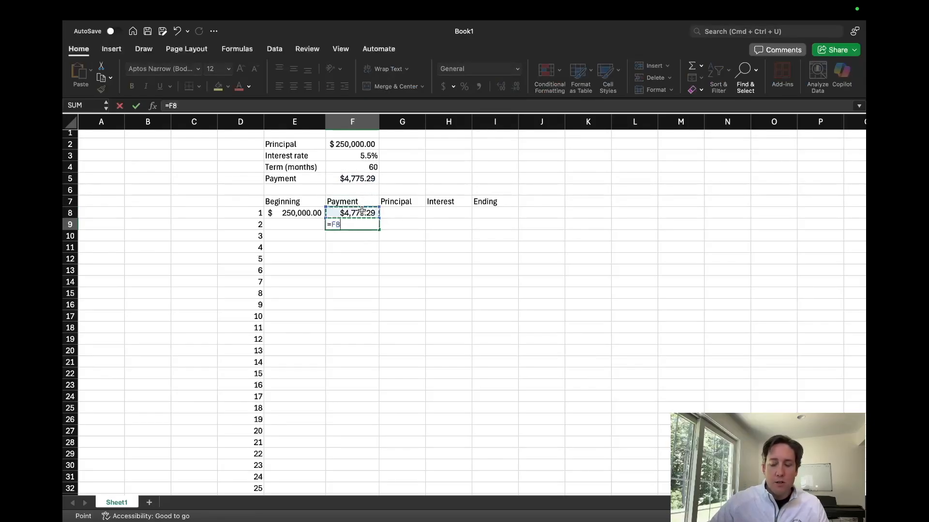
pyautogui.press('Return')
pyautogui.click(365, 223)
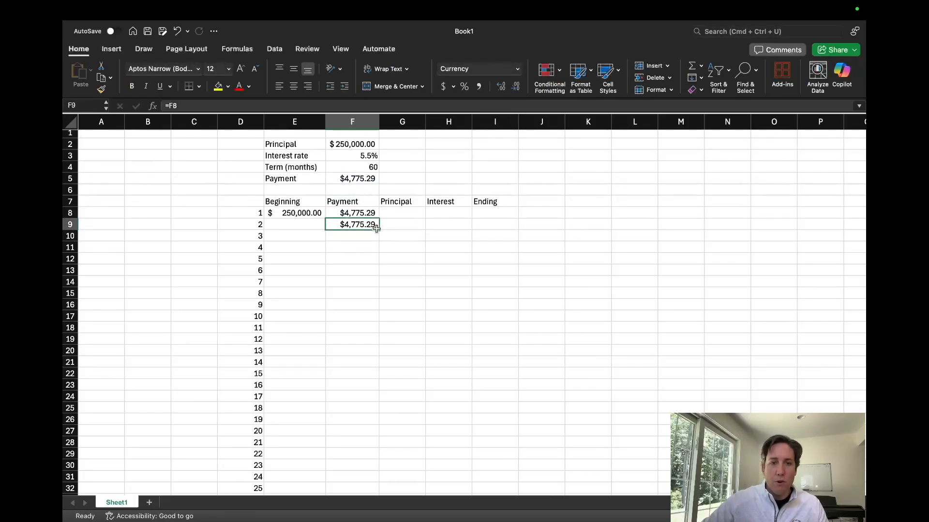
pyautogui.moveTo(380, 231); pyautogui.dragTo(355, 474)
pyautogui.scroll(15, 380, 400)
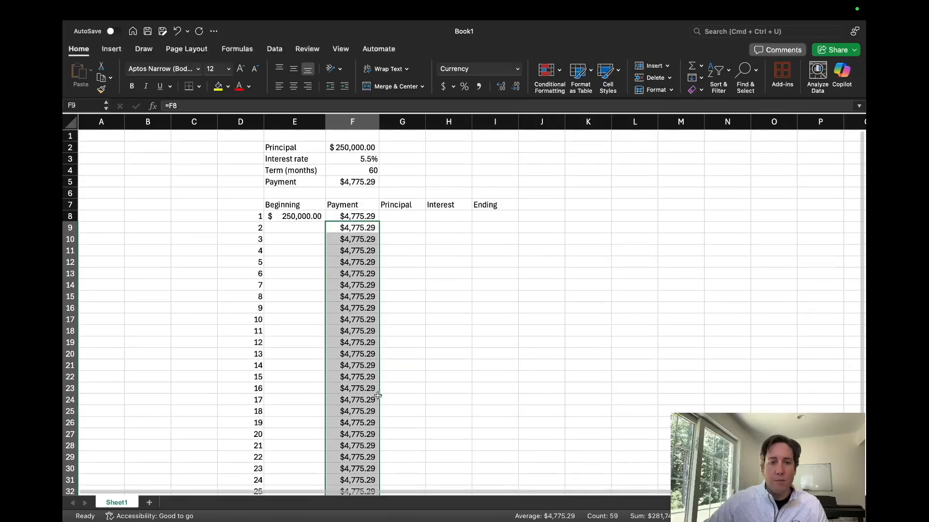
pyautogui.click(310, 269)
pyautogui.click(385, 248)
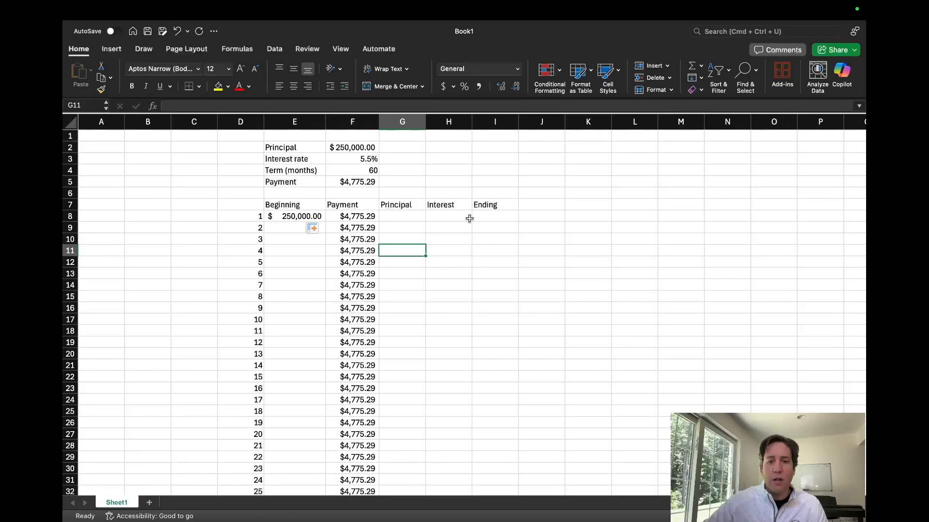
# - Enter the first month's ending balance formula =E8-G8 in I8
pyautogui.click(492, 215)
pyautogui.write('=')
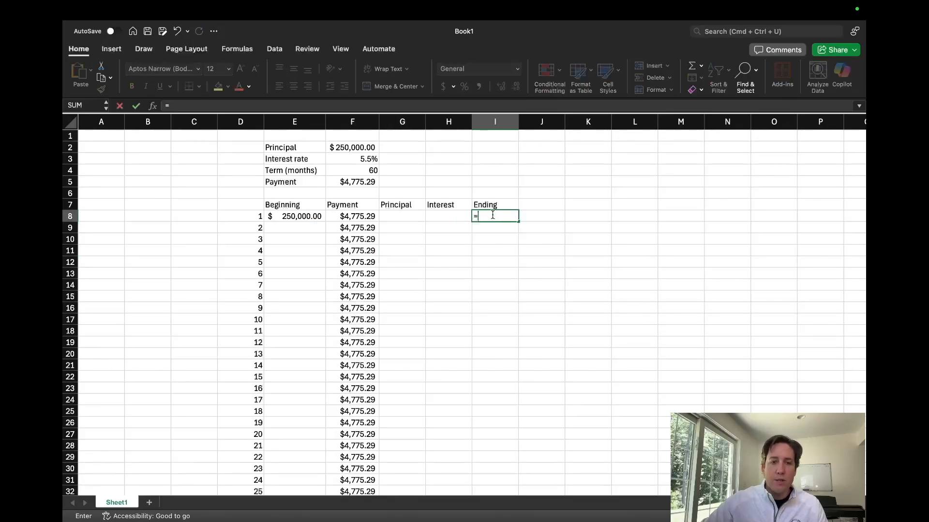
pyautogui.click(315, 216)
pyautogui.write('-')
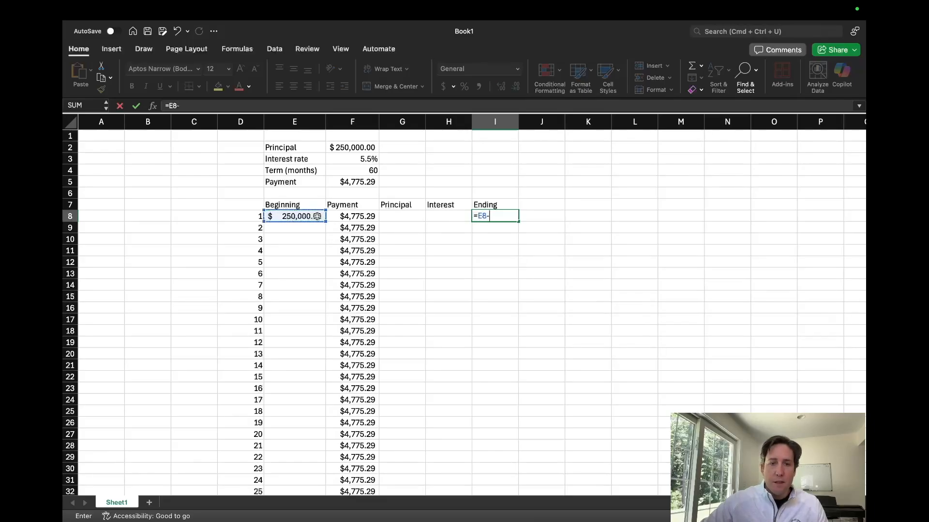
pyautogui.click(400, 218)
pyautogui.press('Return')
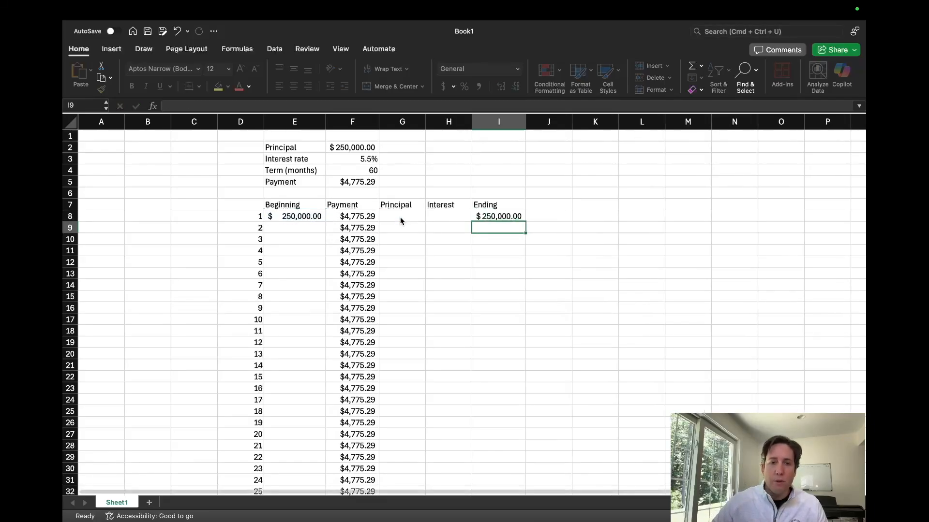
# - Enter the first month's interest formula =E8*($F$3/12) in H8, with an absolute reference to the rate
pyautogui.click(445, 217)
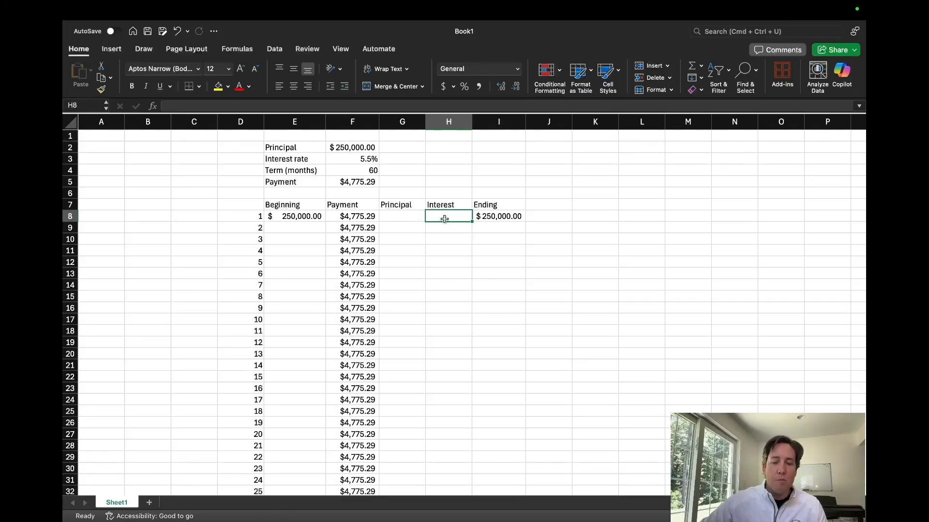
pyautogui.write('=')
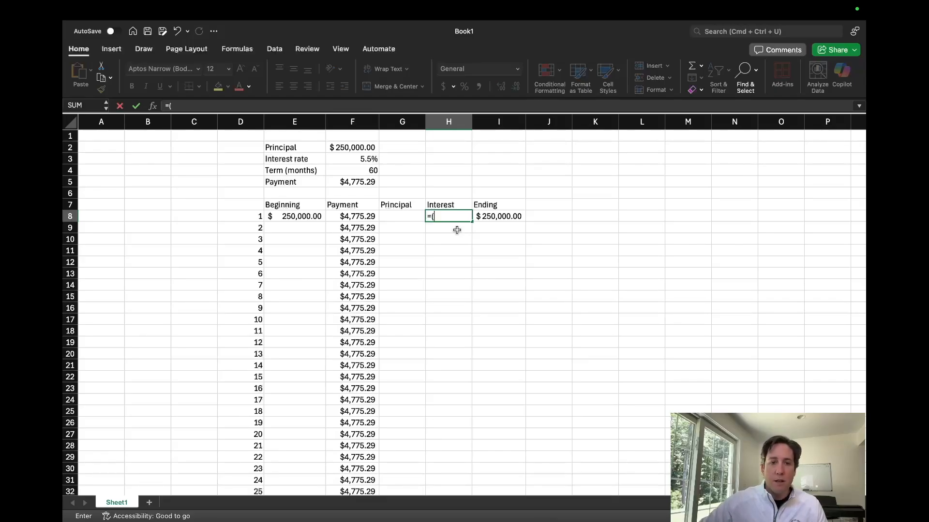
pyautogui.click(317, 217)
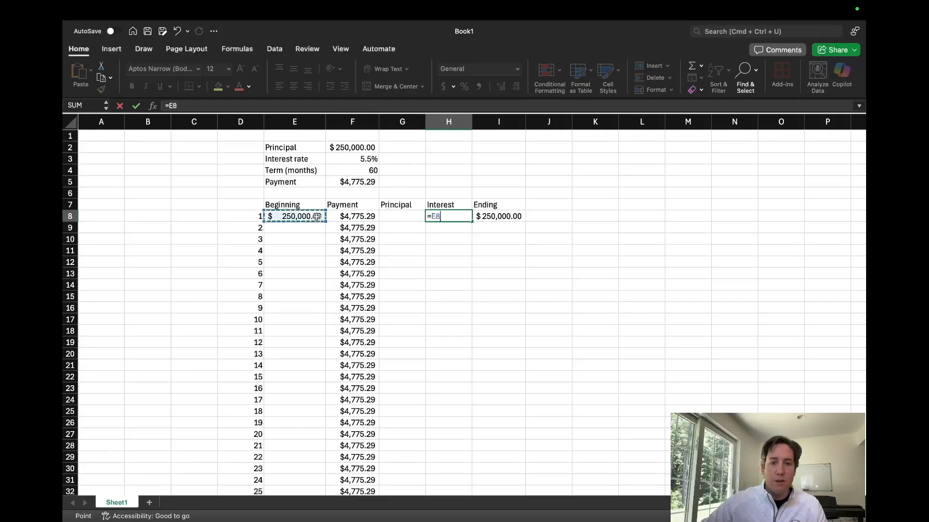
pyautogui.write('*(')
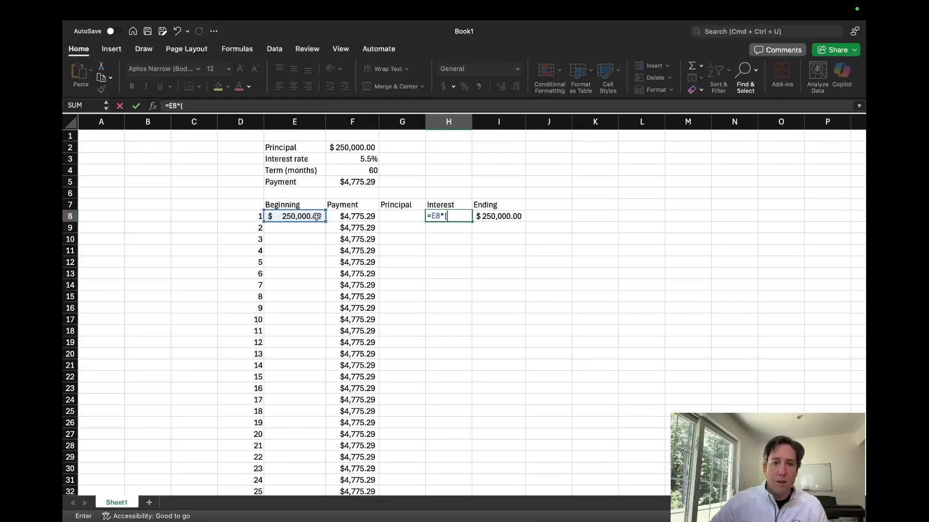
pyautogui.click(352, 160)
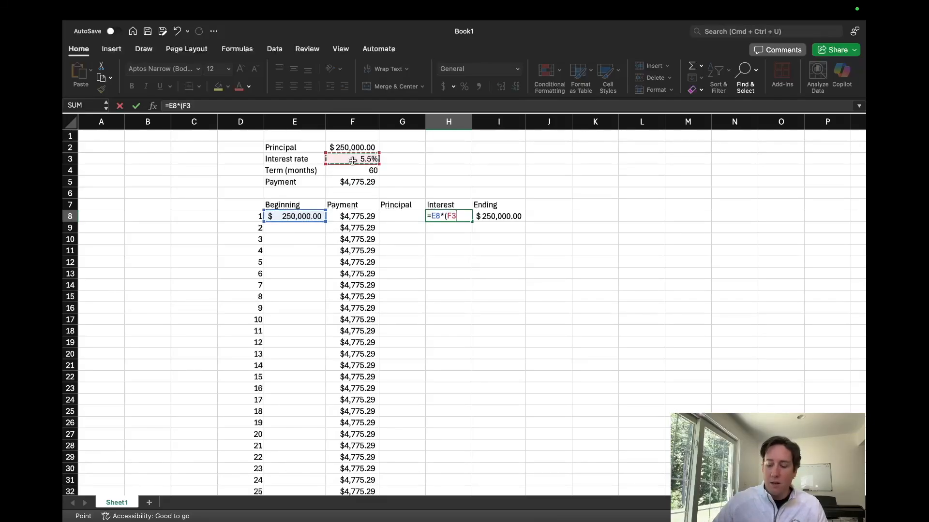
pyautogui.write('/12')
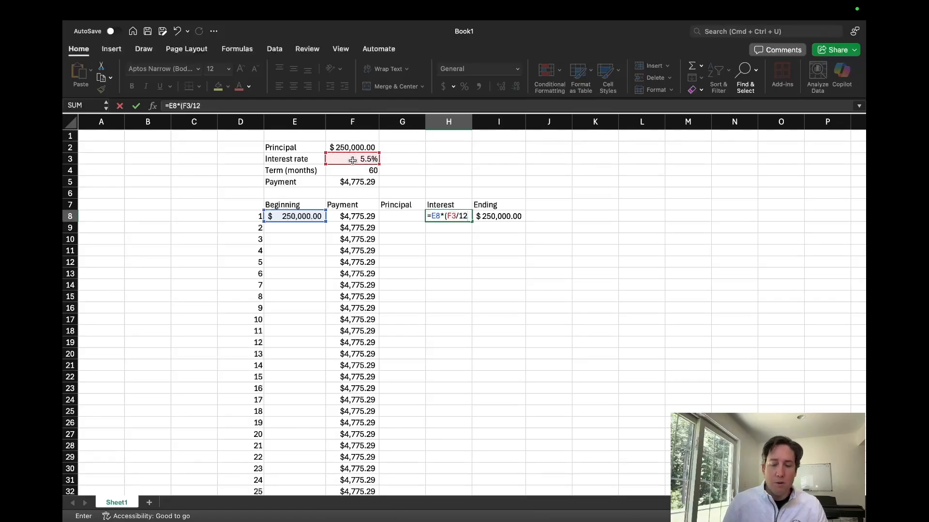
pyautogui.click(454, 216)
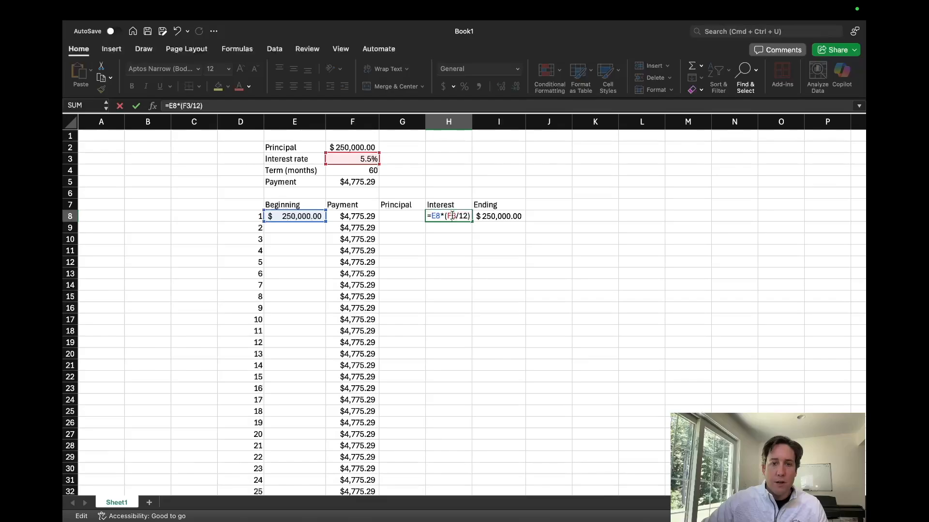
pyautogui.write('$F$')
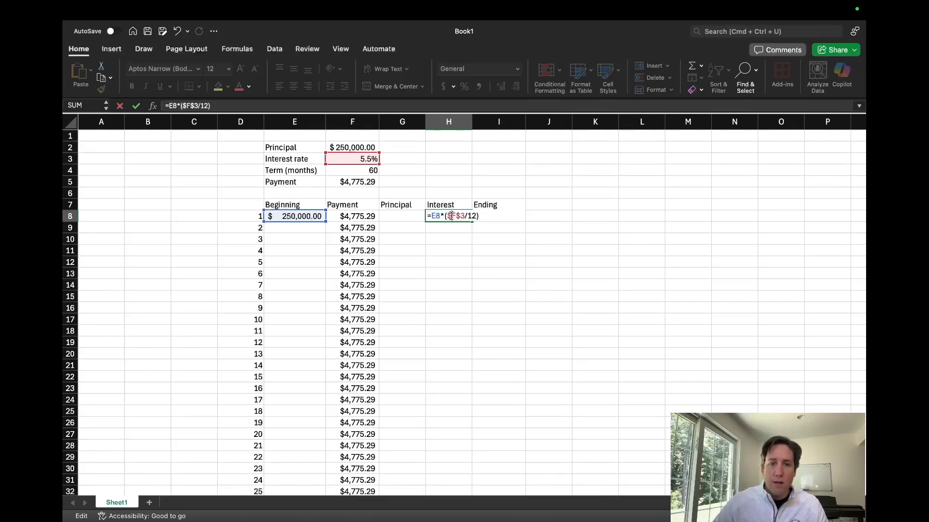
pyautogui.press('Return')
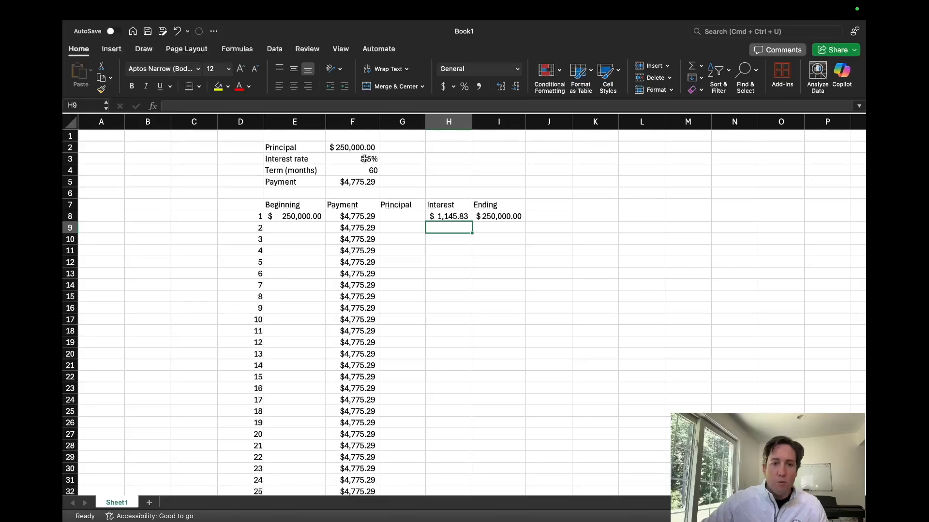
# - Enter the first month's principal formula =F8-H8 in G8
pyautogui.click(349, 158)
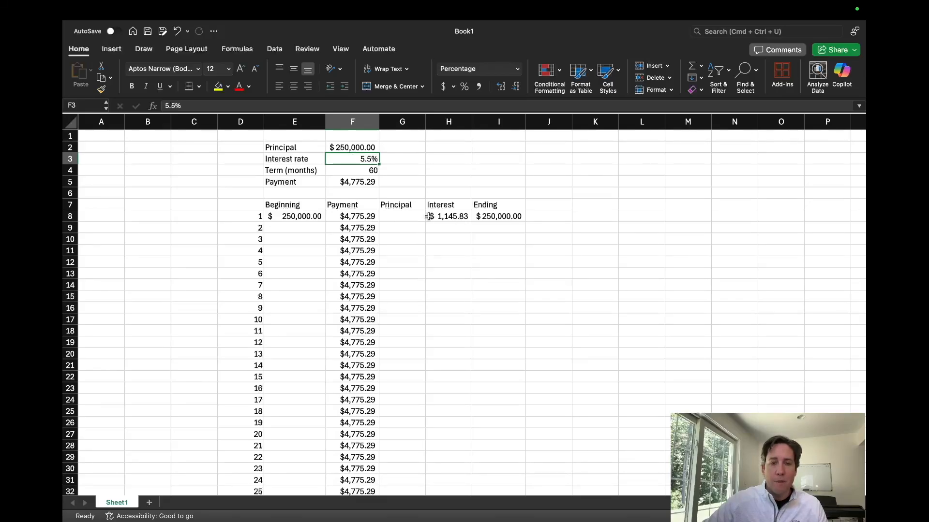
pyautogui.click(404, 215)
pyautogui.write('=')
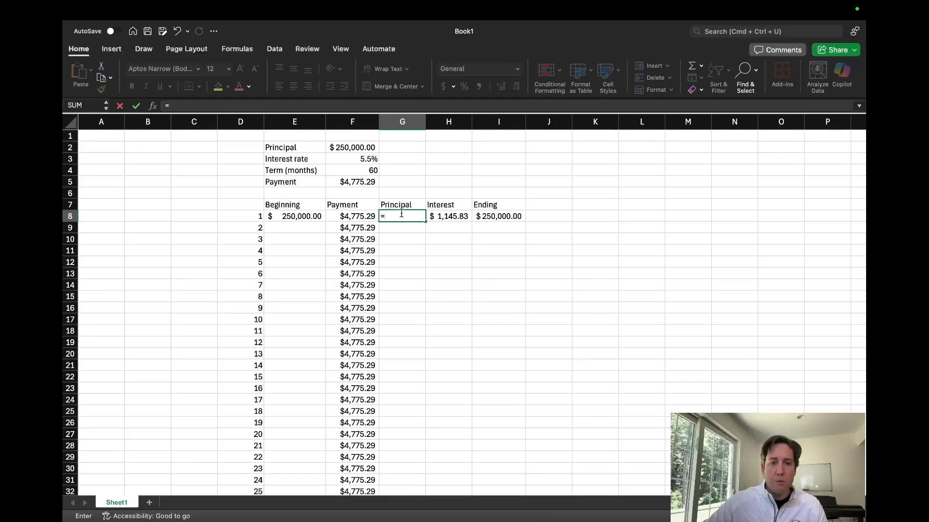
pyautogui.click(360, 217)
pyautogui.write('-')
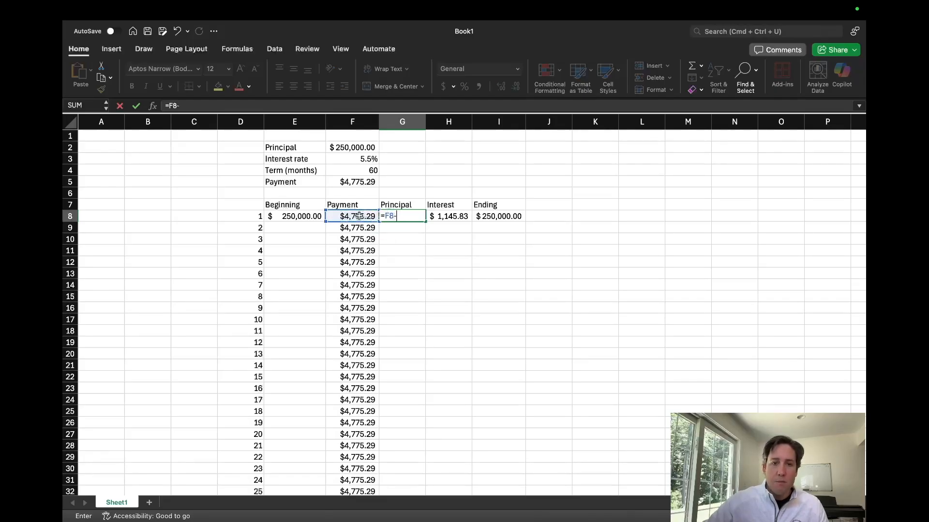
pyautogui.click(454, 216)
pyautogui.press('Return')
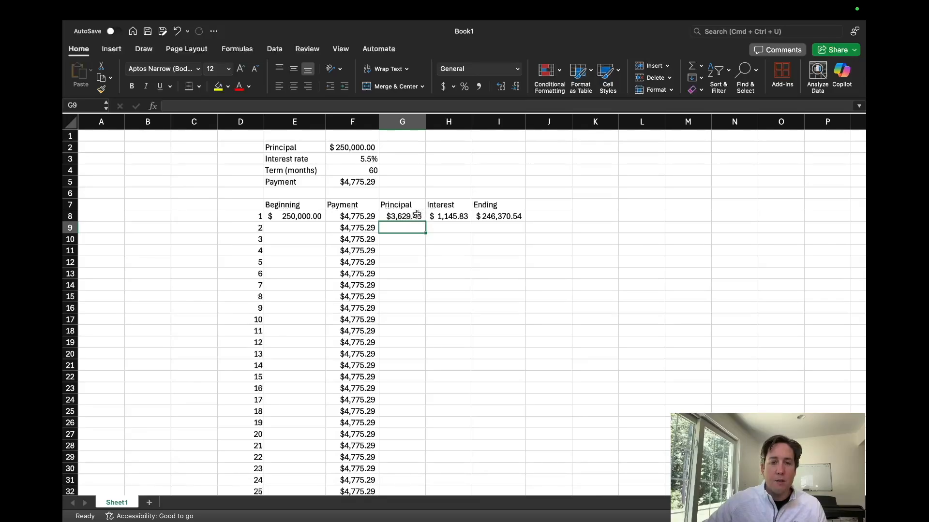
# - Enter the second month's beginning balance formula =I8 in E9, linking it to the first month's ending balance
pyautogui.doubleClick(503, 214)
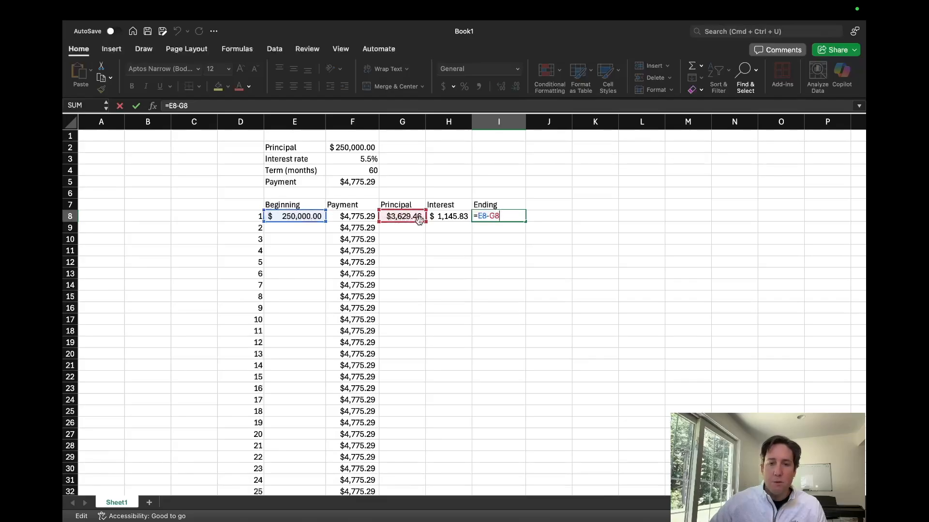
pyautogui.press('Return')
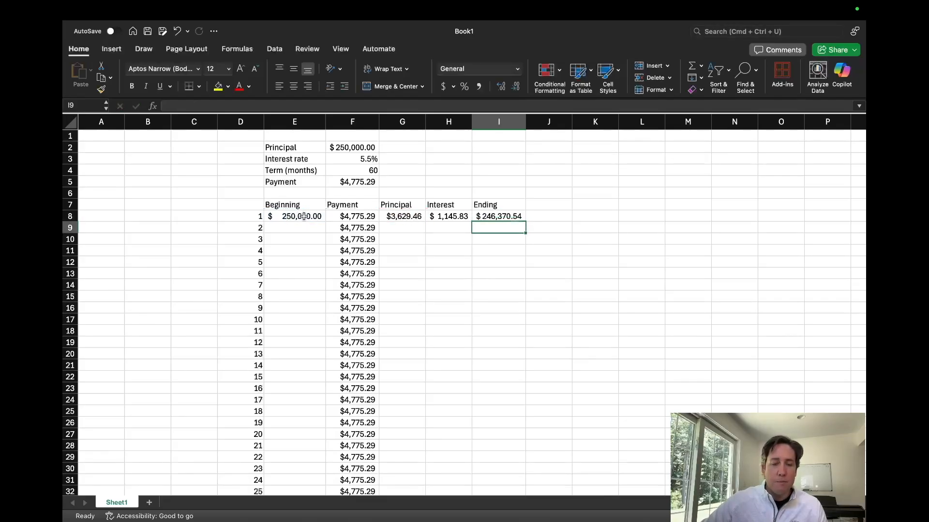
pyautogui.click(303, 216)
pyautogui.click(319, 226)
pyautogui.write('=')
pyautogui.click(478, 218)
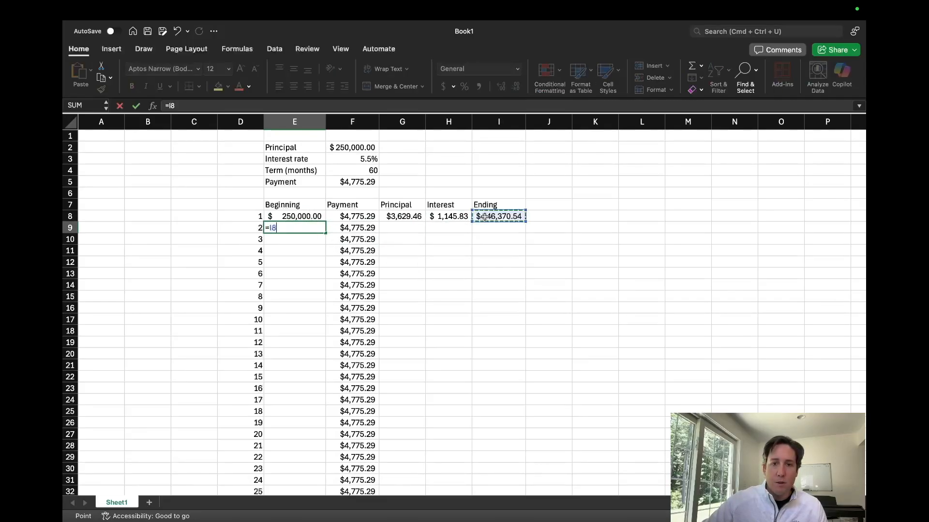
pyautogui.press('Return')
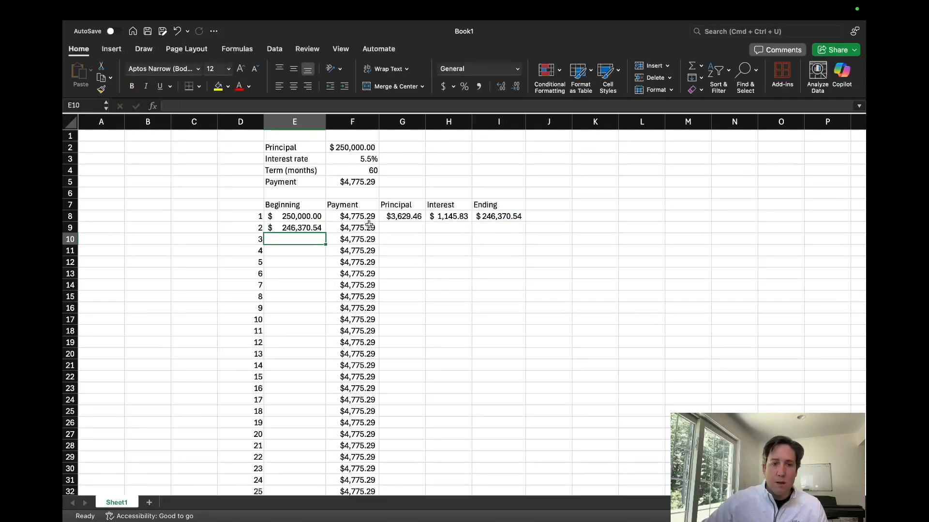
# - Fill the first month's Principal, Interest and Ending formulas in G8:I8 down to row 14
pyautogui.click(423, 217)
pyautogui.moveTo(424, 216); pyautogui.dragTo(532, 291)
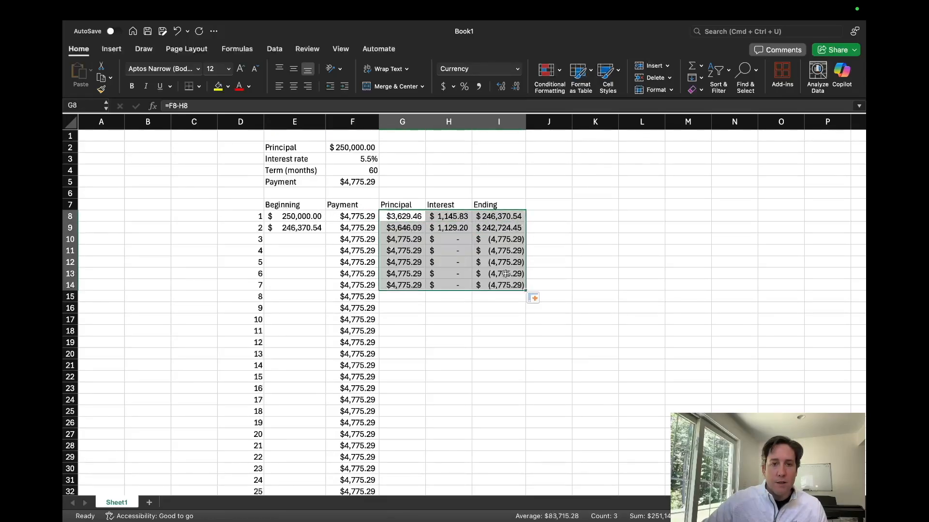
pyautogui.doubleClick(365, 236)
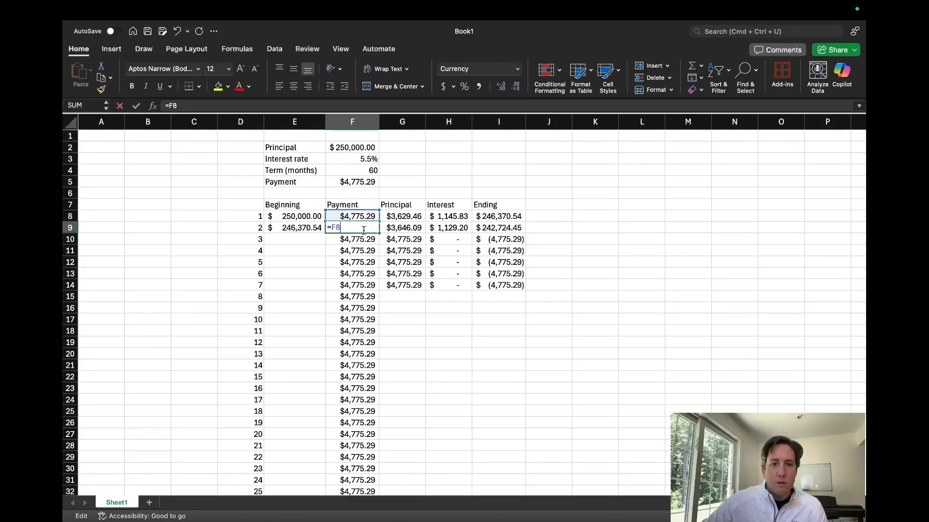
pyautogui.press('Escape')
# - Fill the second month's formulas in E9:I9 down to row 67, completing all 60 months of the schedule
pyautogui.moveTo(309, 228); pyautogui.dragTo(467, 234)
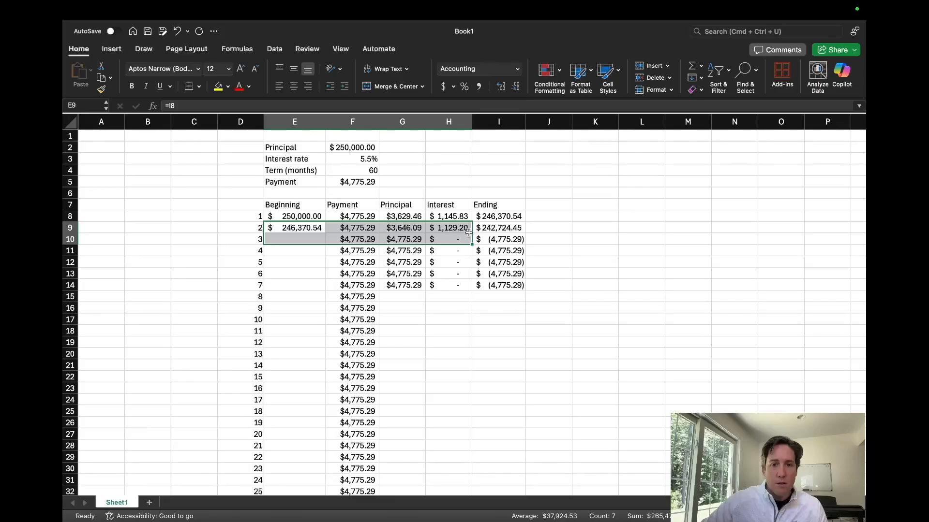
pyautogui.click(493, 230)
pyautogui.moveTo(317, 228); pyautogui.dragTo(512, 463)
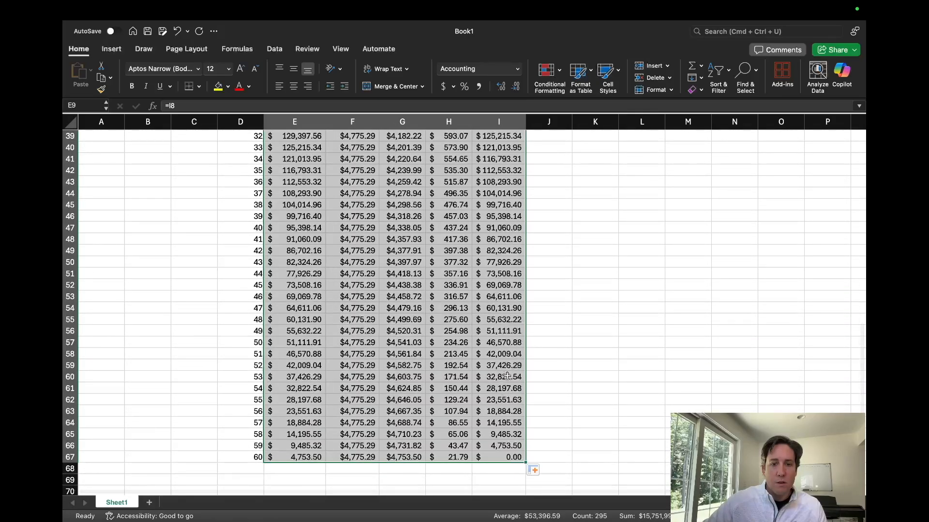
pyautogui.click(544, 349)
# - Check the filled formulas in E11 and H11, and examine the final month's row 67 and its ending balance
pyautogui.scroll(4, 544, 350)
pyautogui.scroll(10, 544, 350)
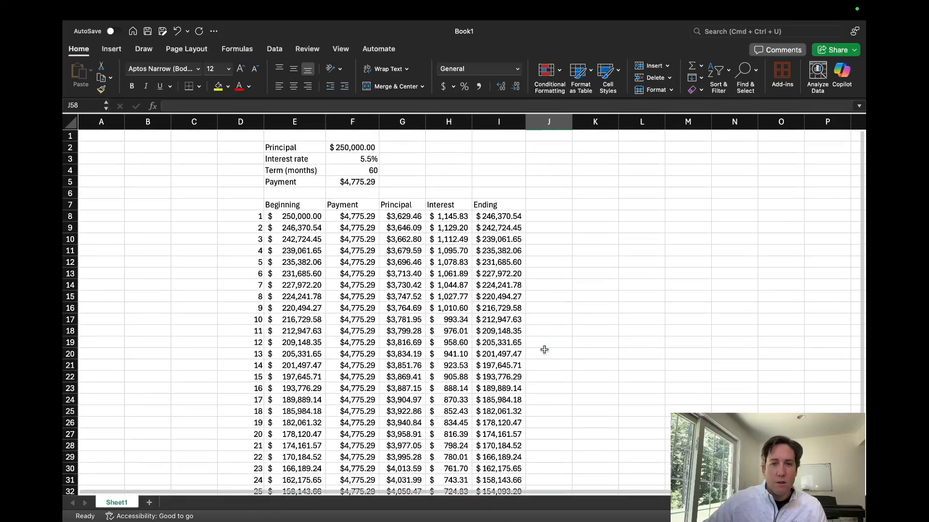
pyautogui.doubleClick(313, 253)
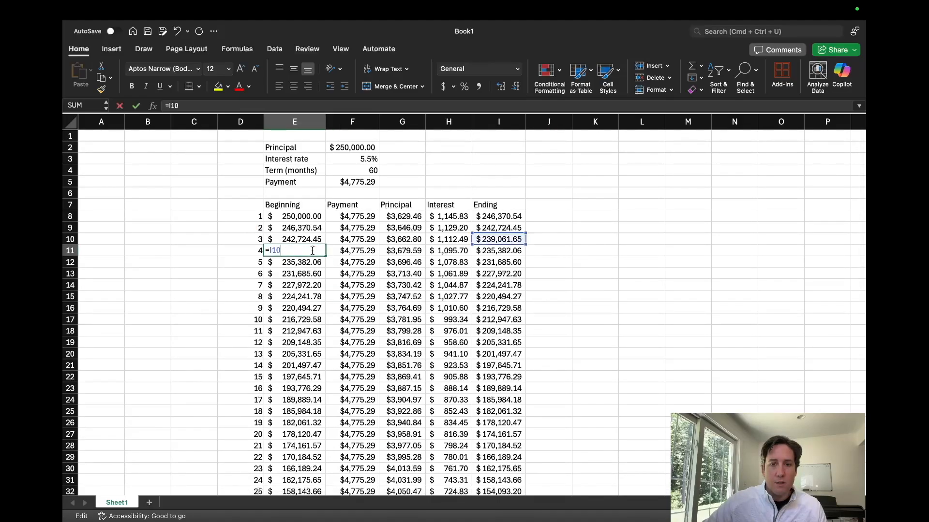
pyautogui.press('Return')
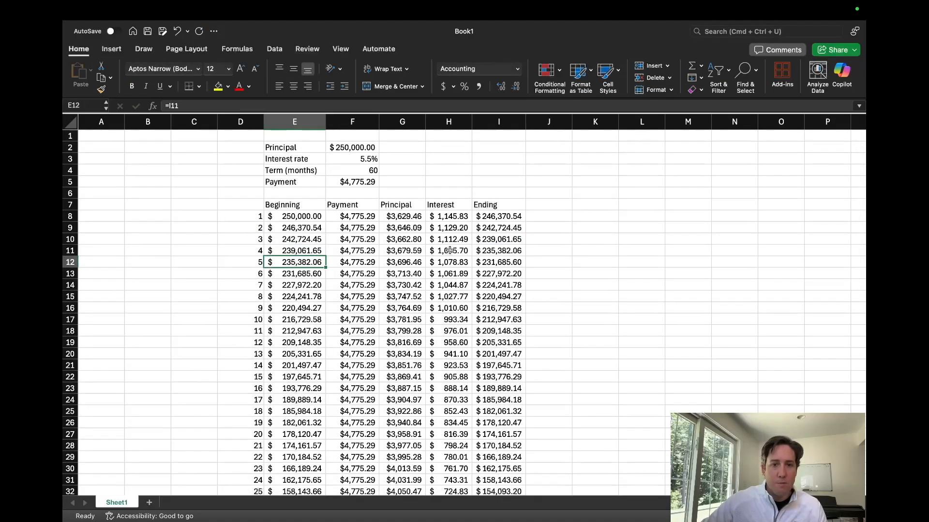
pyautogui.doubleClick(451, 251)
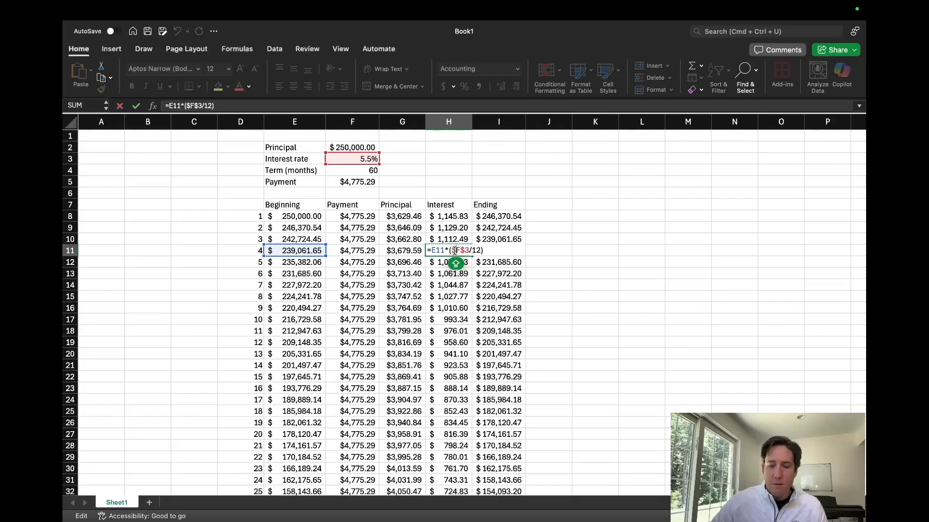
pyautogui.press('Return')
pyautogui.scroll(-8, 444, 252)
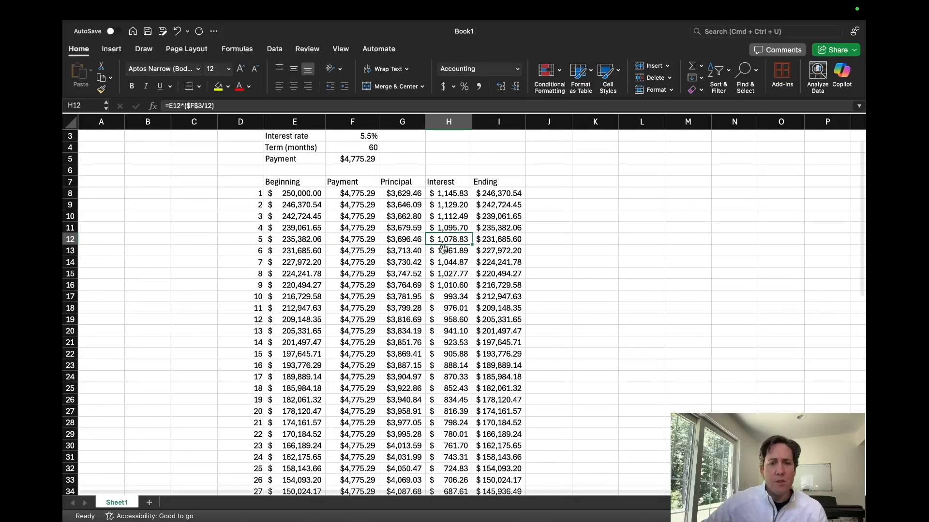
pyautogui.scroll(-7, 443, 255)
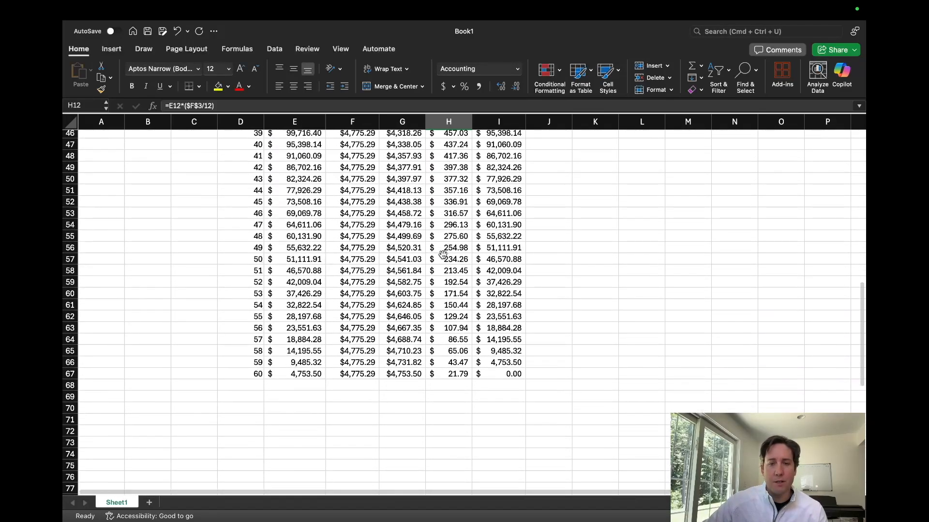
pyautogui.moveTo(257, 370); pyautogui.dragTo(478, 375)
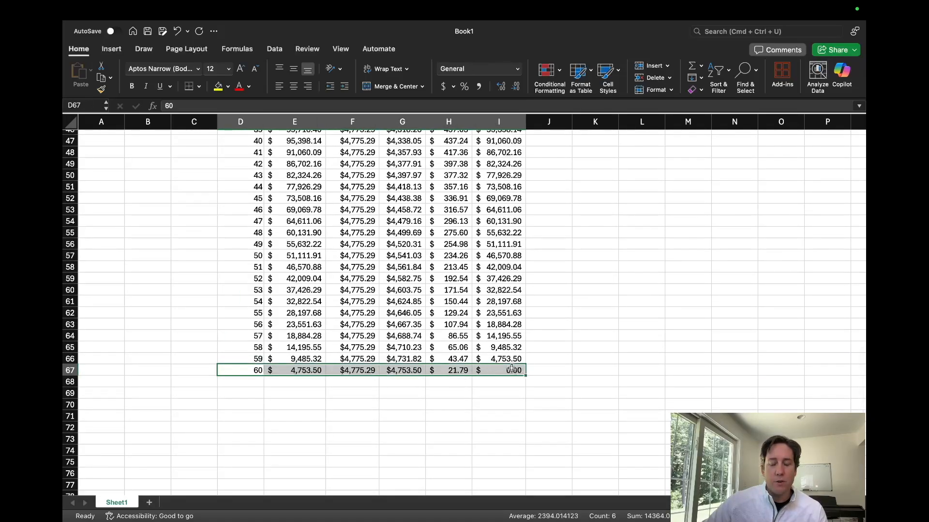
pyautogui.click(356, 382)
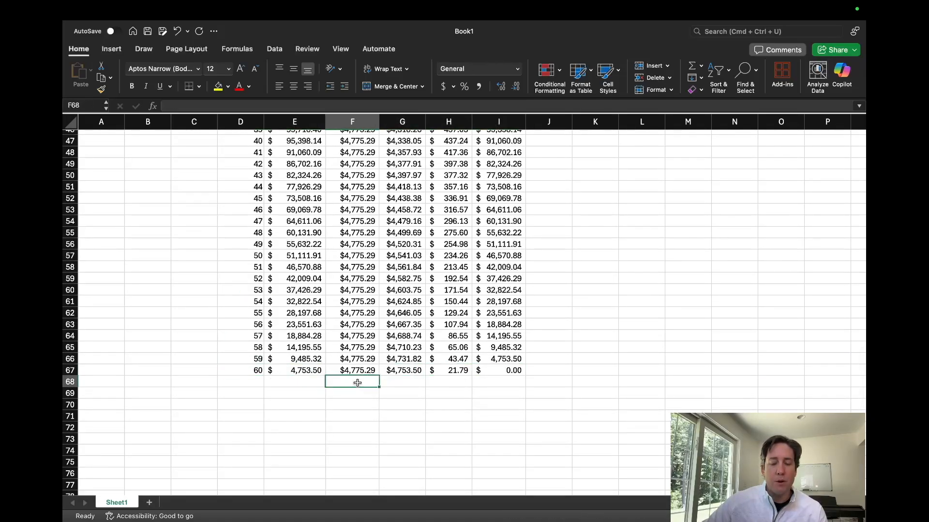
pyautogui.click(510, 371)
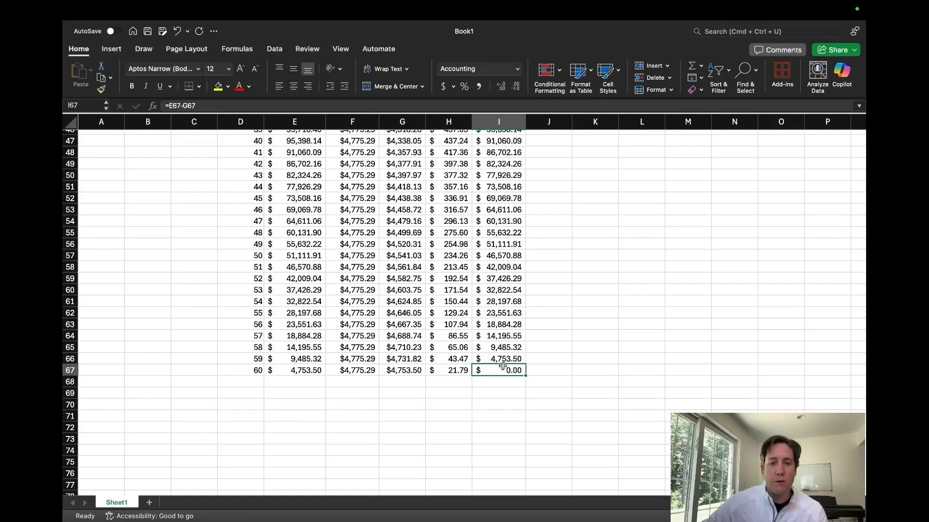
# - Widen the Principal, Interest and Ending columns G, H and I of the schedule
pyautogui.scroll(15, 492, 363)
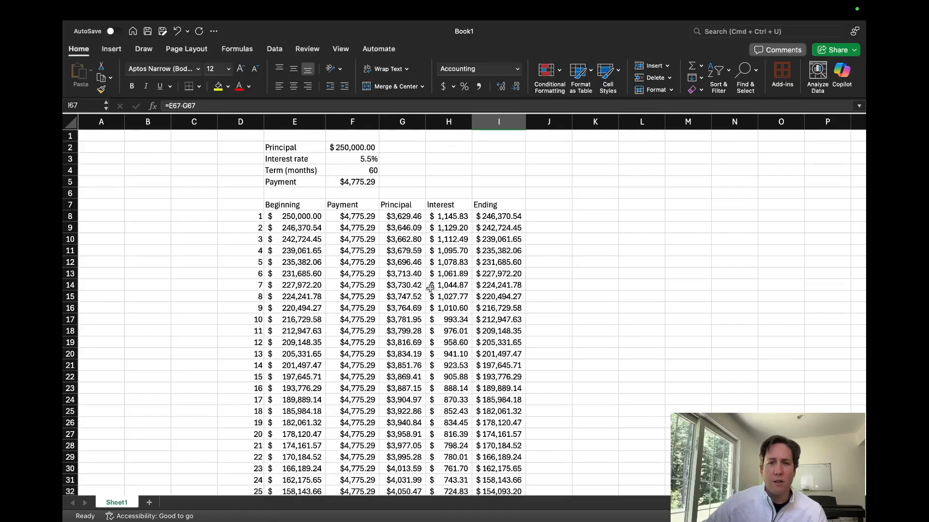
pyautogui.moveTo(526, 126); pyautogui.dragTo(532, 125)
pyautogui.moveTo(472, 125); pyautogui.dragTo(431, 125)
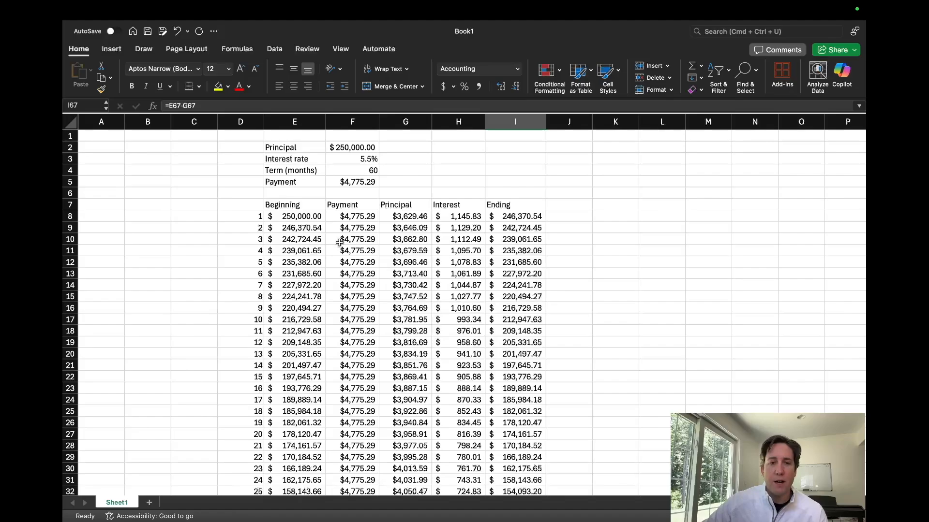
# - Try to paste the first twelve months' cells E8:I19 over themselves as values only
pyautogui.moveTo(305, 217); pyautogui.dragTo(525, 344)
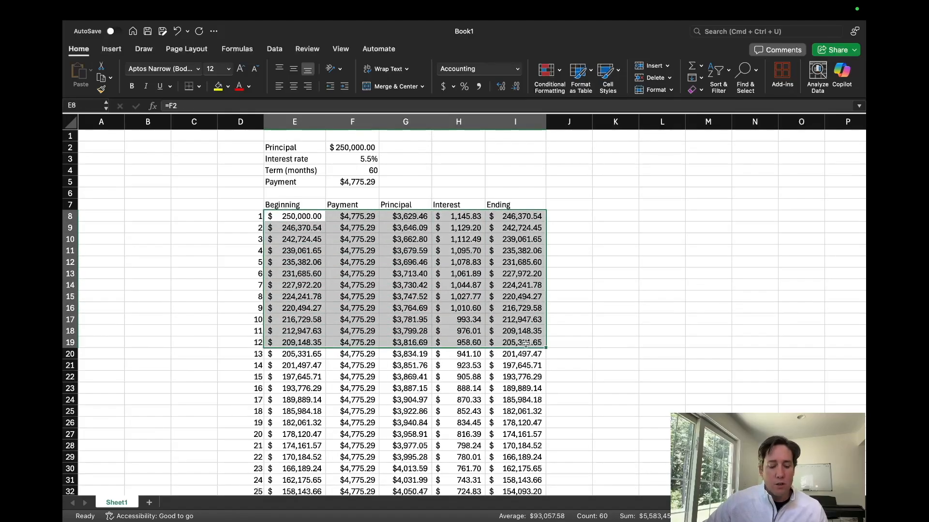
pyautogui.press('super+c')
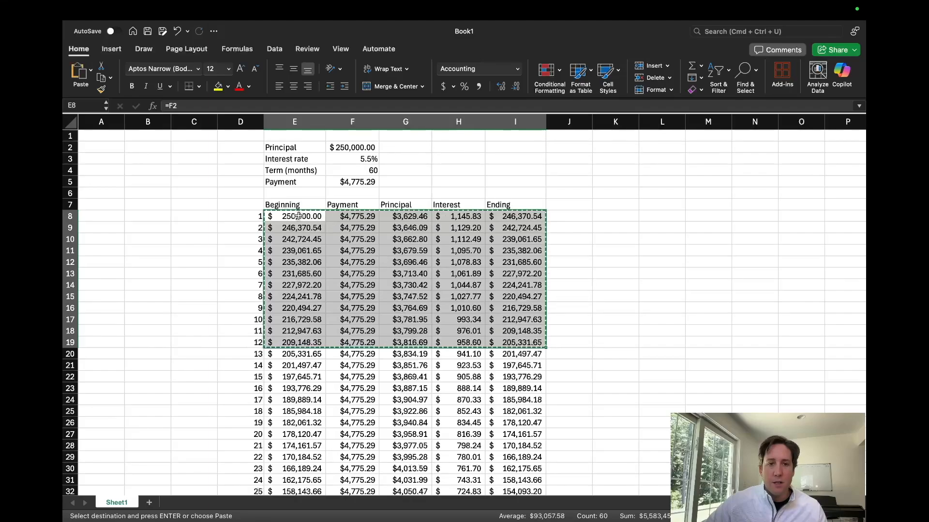
pyautogui.rightClick(299, 218)
pyautogui.moveTo(381, 213)
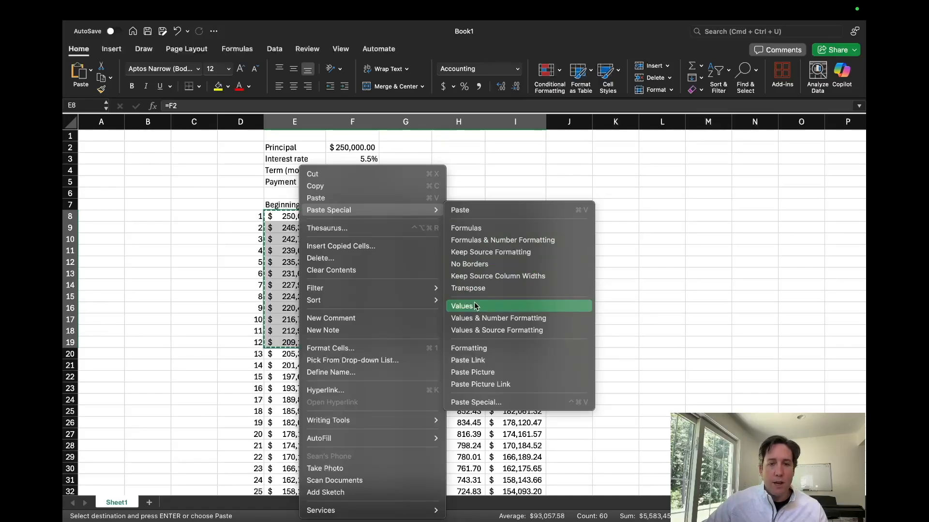
pyautogui.click(540, 305)
pyautogui.click(570, 249)
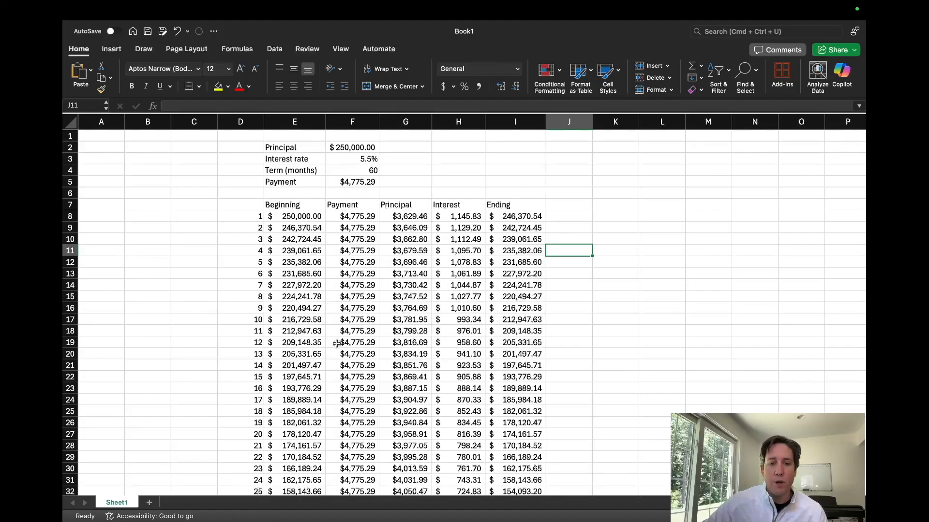
# - Review the schedule down to month 60, then examine the loan principal and the first twelve months' payments and interest
pyautogui.scroll(-4, 503, 459)
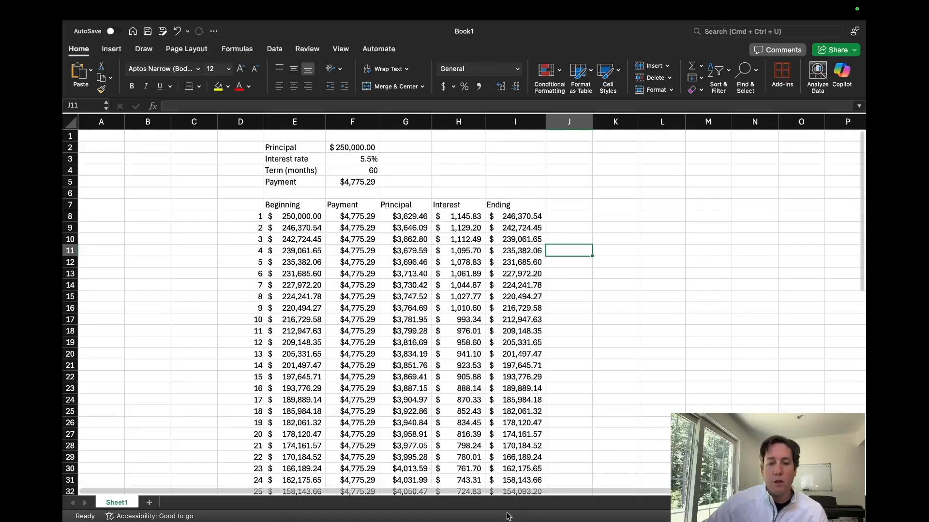
pyautogui.scroll(-15, 516, 391)
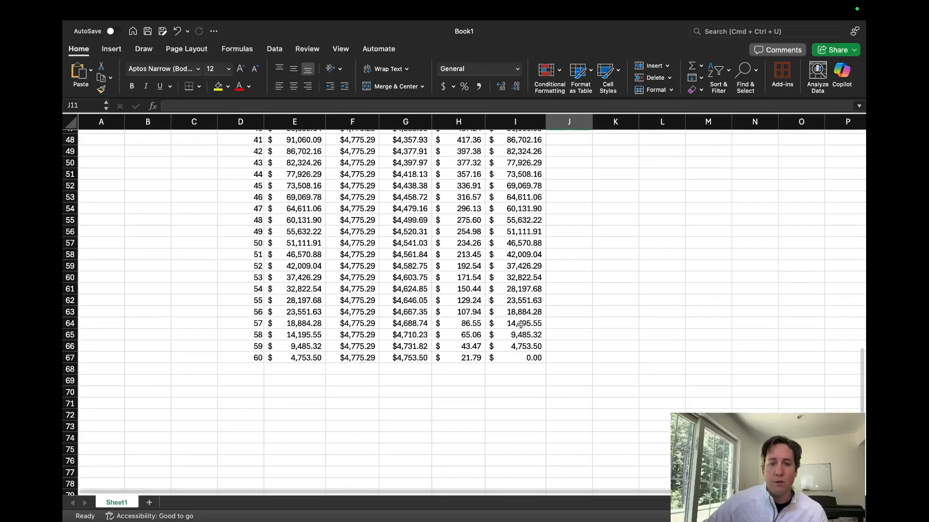
pyautogui.scroll(18, 512, 356)
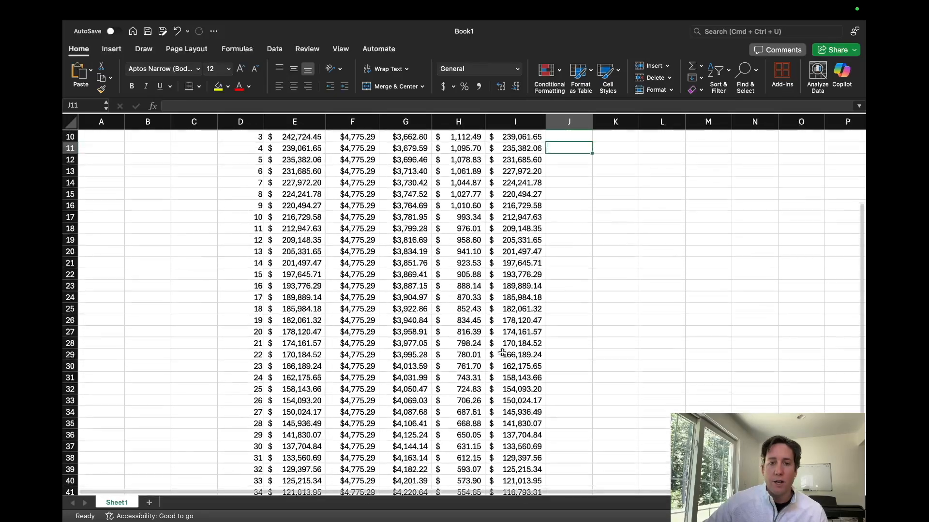
pyautogui.scroll(1, 502, 353)
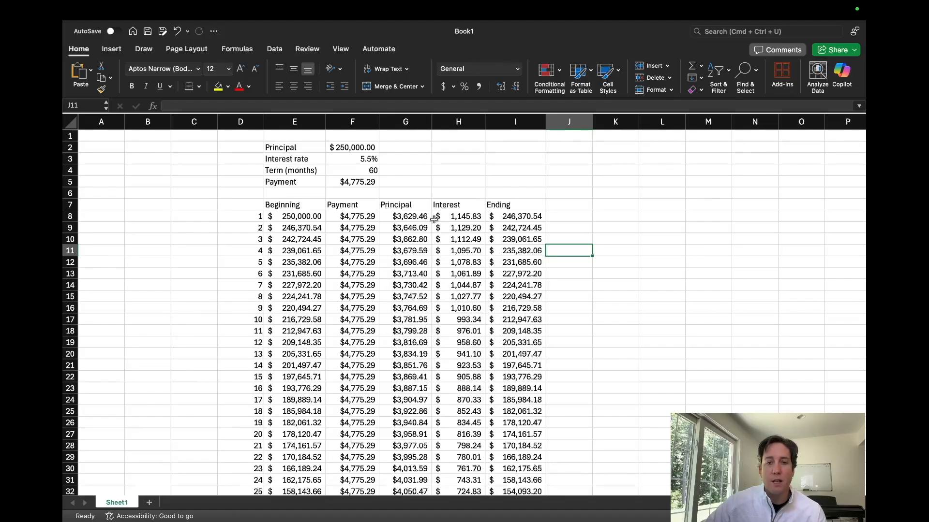
pyautogui.moveTo(348, 217); pyautogui.dragTo(356, 340)
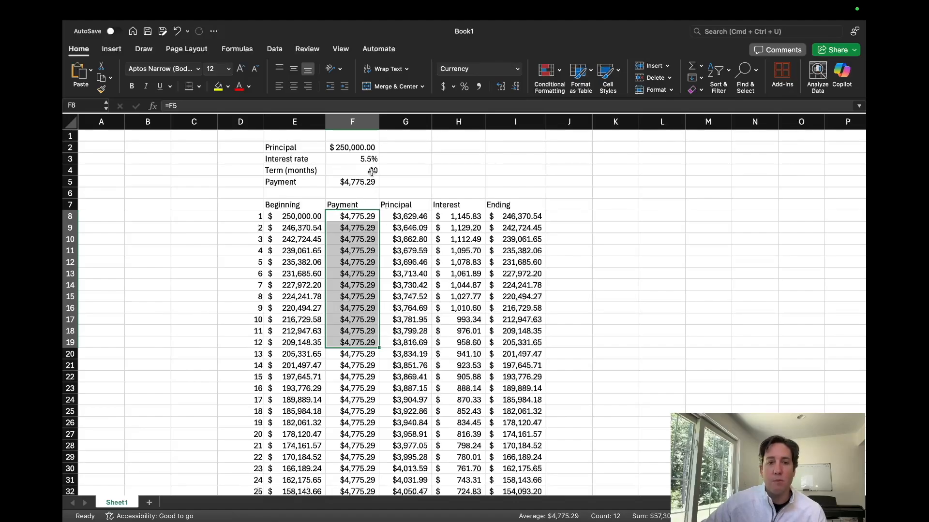
pyautogui.click(349, 147)
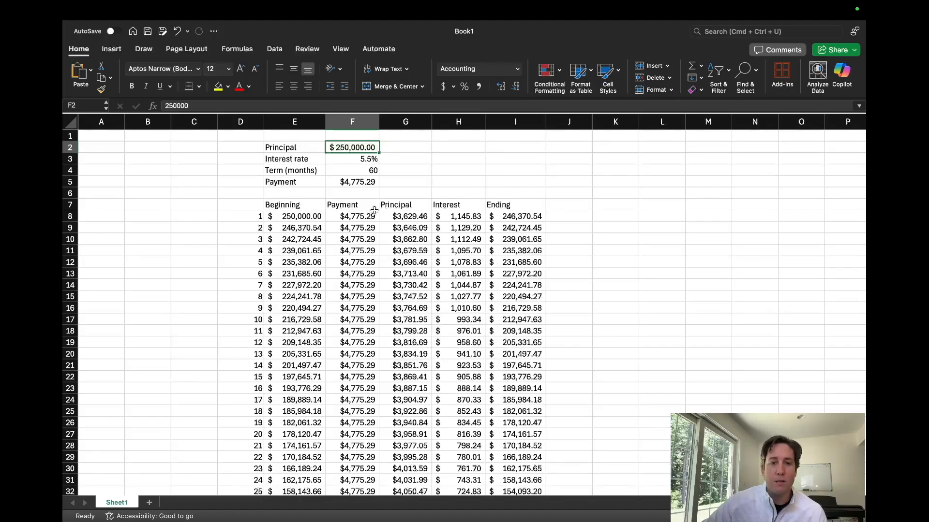
pyautogui.moveTo(352, 216); pyautogui.dragTo(361, 344)
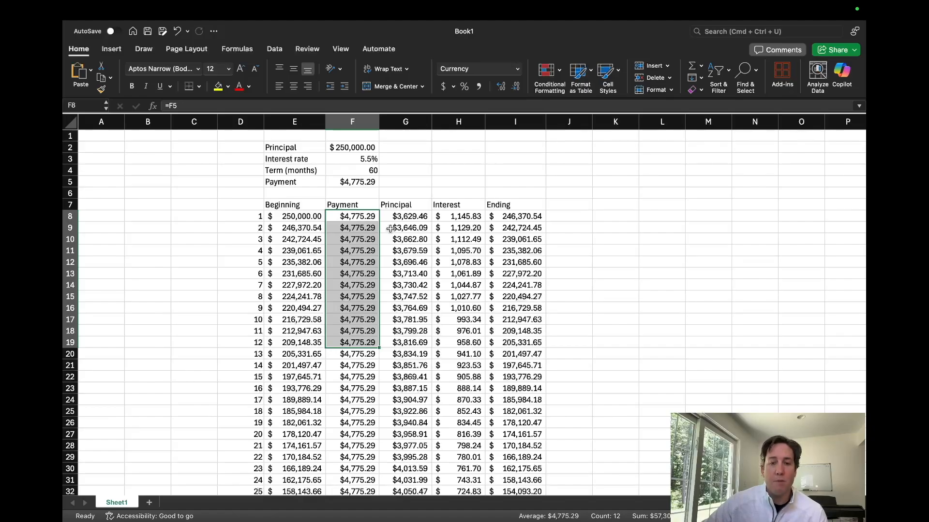
pyautogui.click(464, 218)
pyautogui.moveTo(464, 217); pyautogui.dragTo(474, 344)
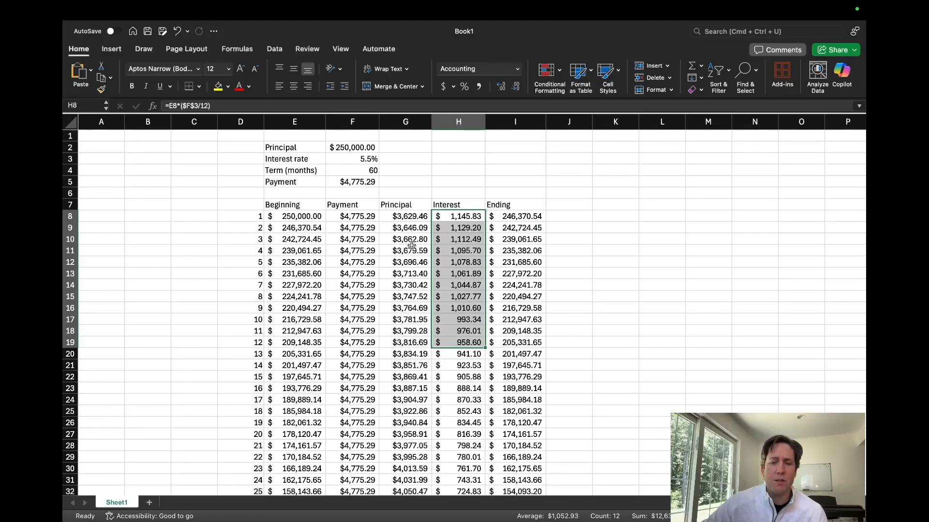
pyautogui.click(411, 192)
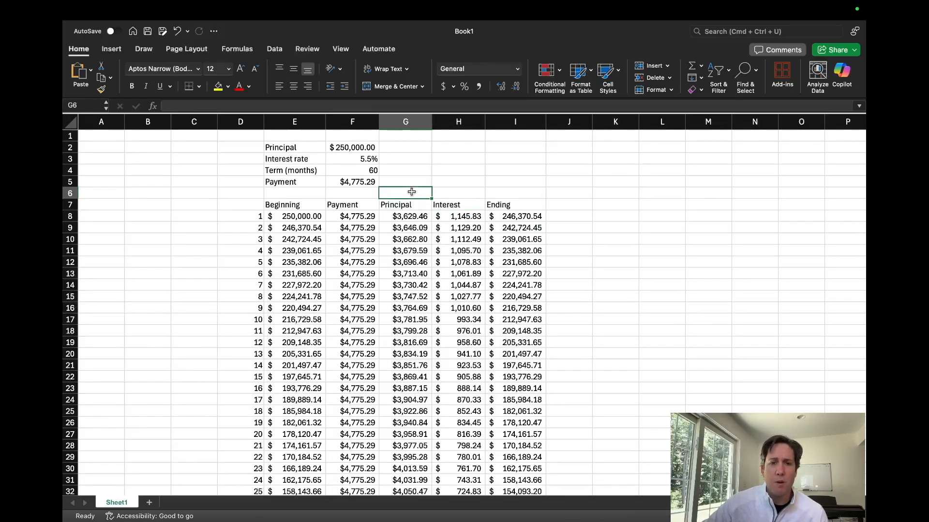